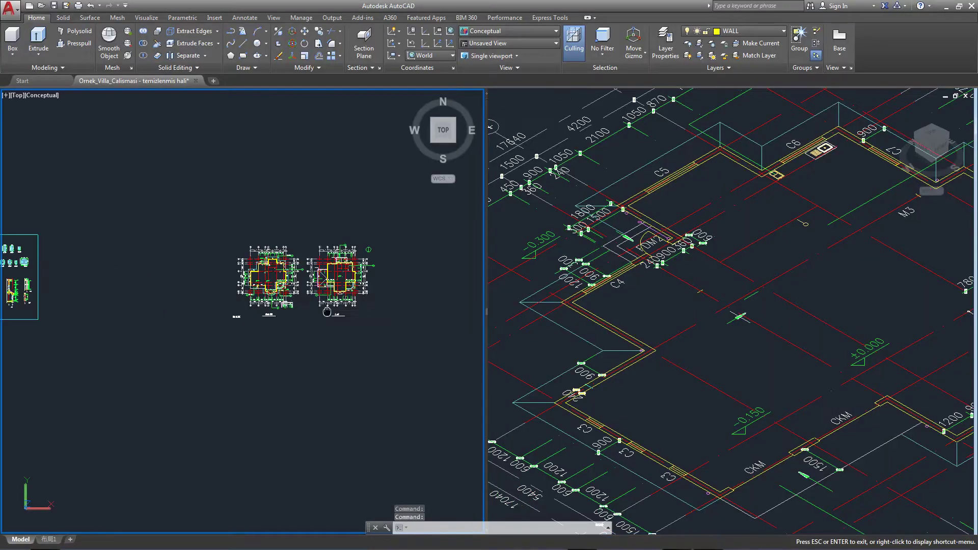
Zoom and pan the drawing to bring the elevation and floor plan sheets into view.
scroll(313, 306, "up", 2)
scroll(313, 306, "up", 2)
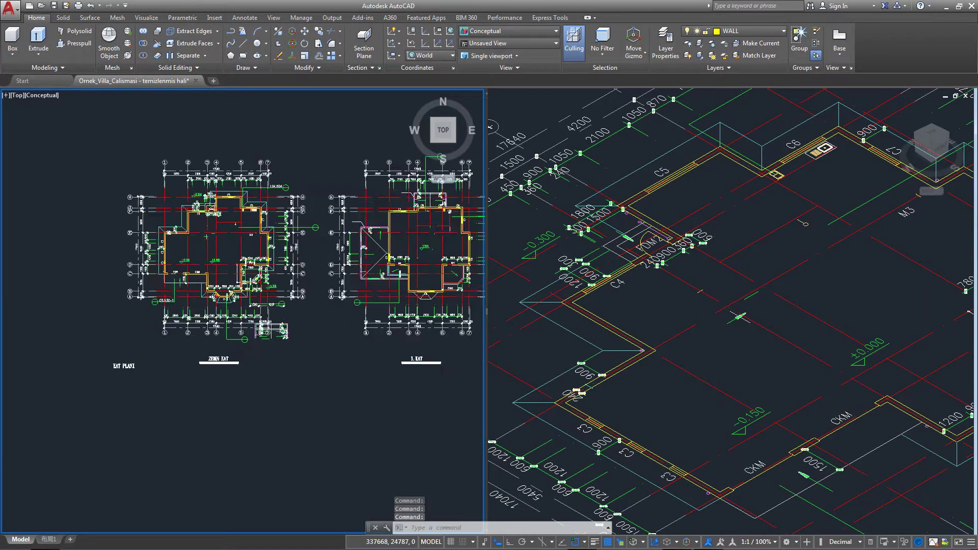
scroll(313, 305, "up", 2)
scroll(206, 227, "up", 1)
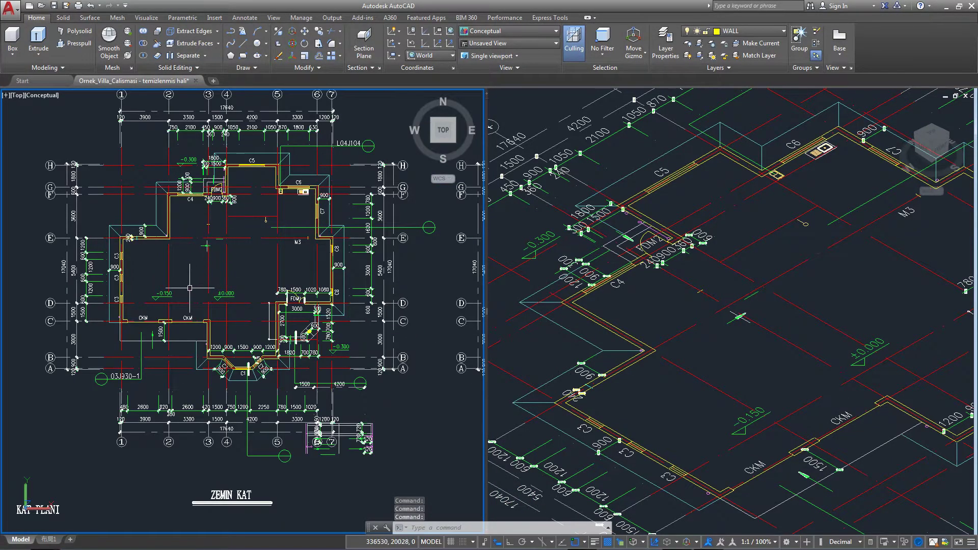
scroll(206, 247, "down", 3)
scroll(245, 294, "up", 1)
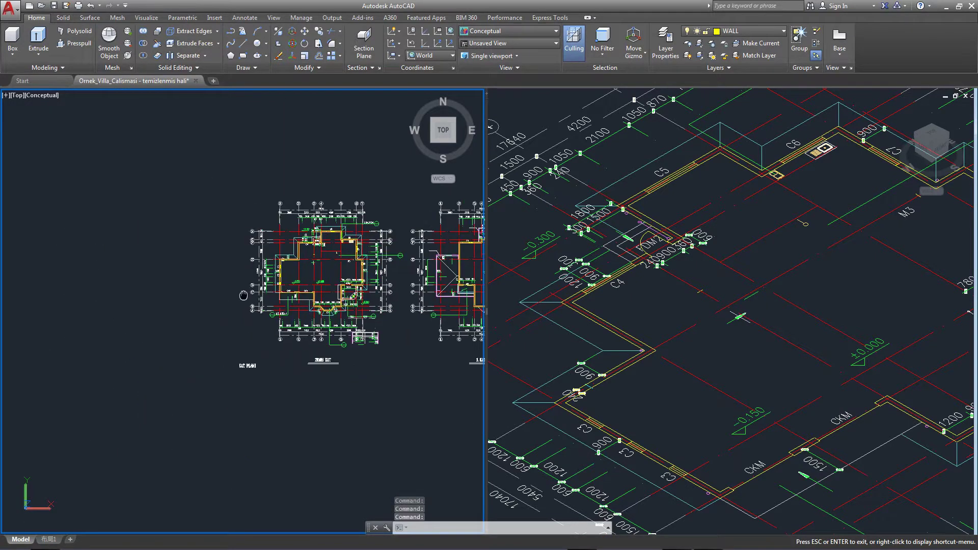
scroll(245, 294, "down", 1)
scroll(109, 303, "down", 1)
middle_click_drag(109, 303, 331, 285)
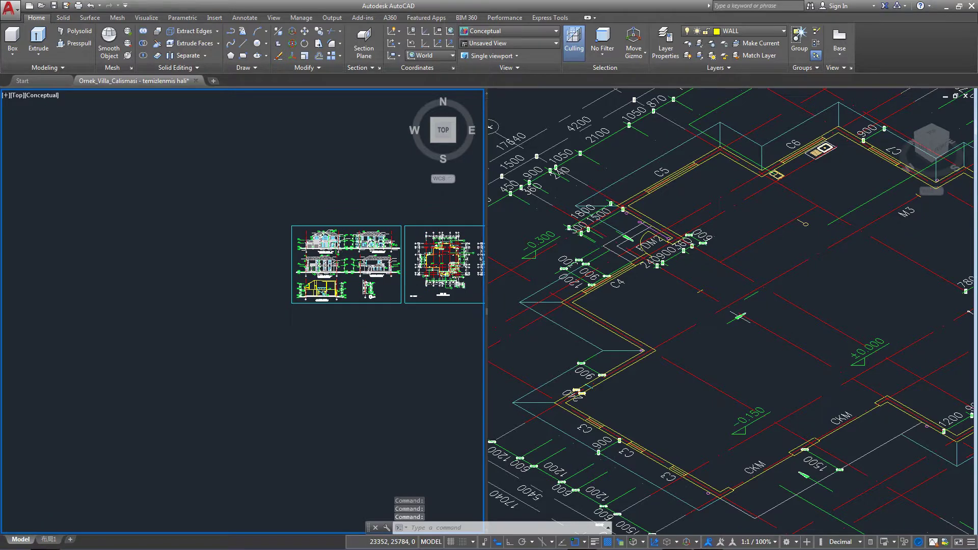
scroll(334, 256, "up", 2)
scroll(335, 256, "up", 1)
scroll(334, 256, "up", 1)
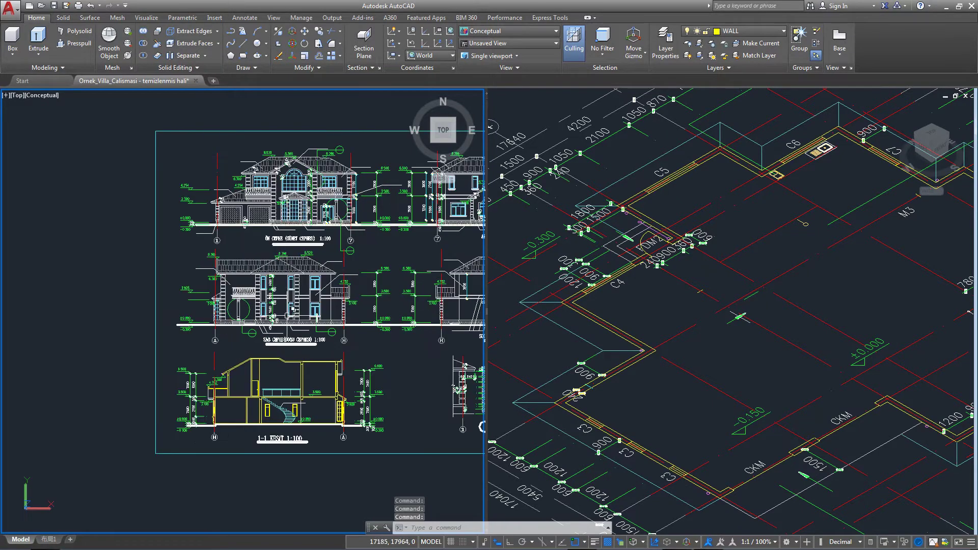
scroll(293, 310, "up", 2)
scroll(316, 321, "up", 3)
scroll(425, 301, "up", 4)
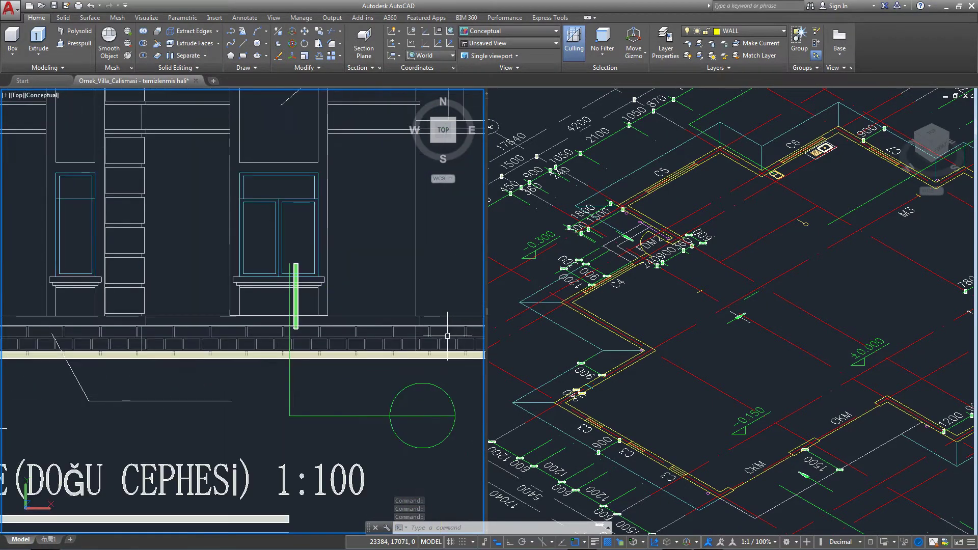
scroll(450, 335, "down", 3)
scroll(83, 341, "up", 2)
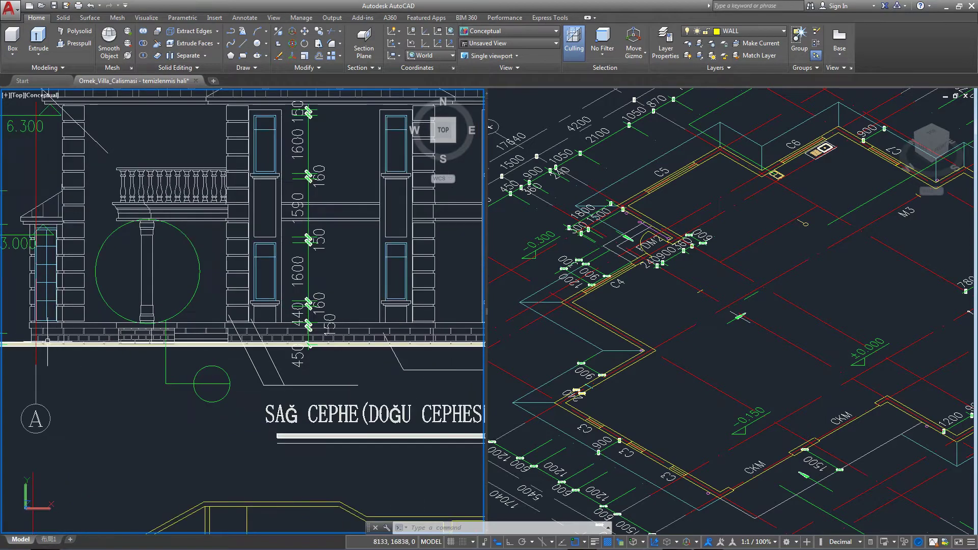
scroll(153, 306, "down", 3)
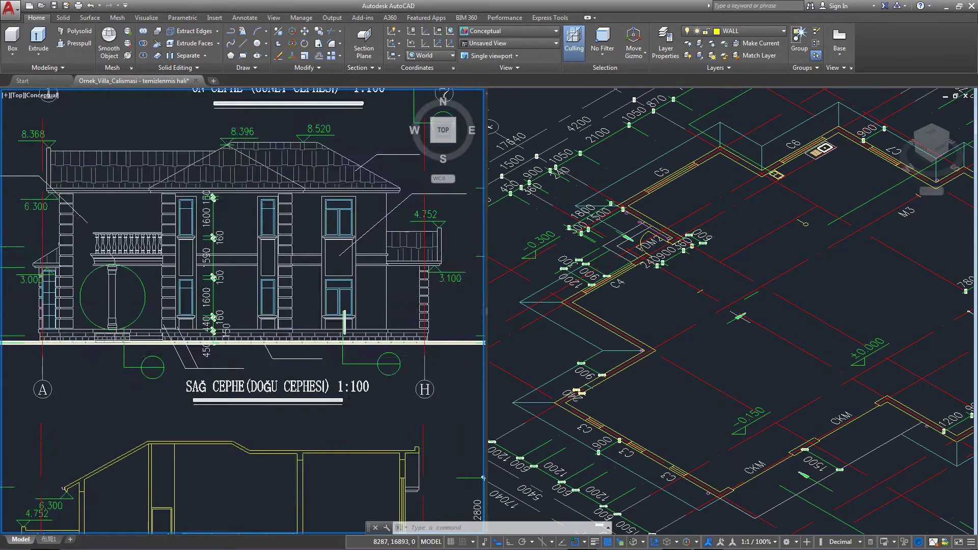
scroll(148, 315, "down", 2)
scroll(140, 326, "up", 3)
Pan to the ÖN CEPHE front elevation, leave pan mode, and zoom back out.
middle_click_drag(140, 323, 140, 336)
scroll(140, 335, "up", 2)
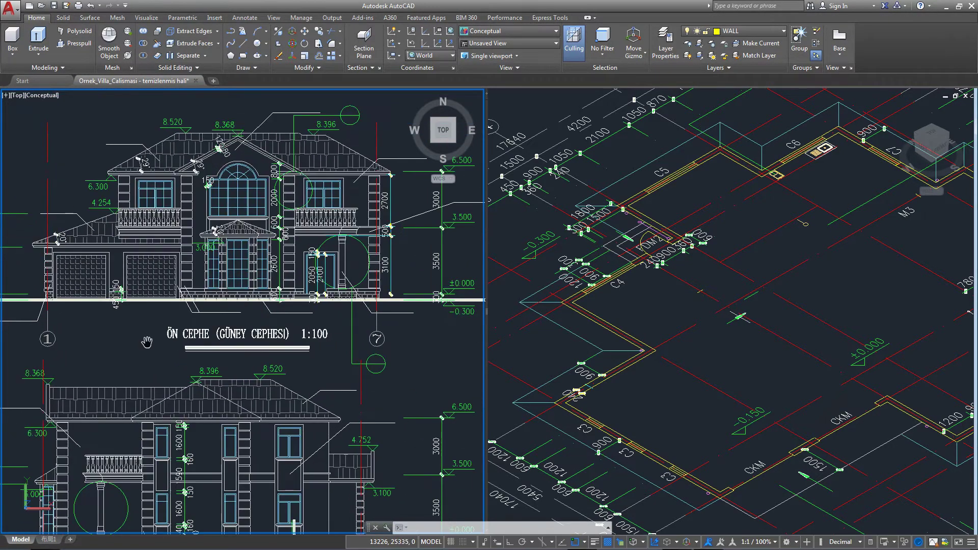
scroll(178, 331, "up", 2)
scroll(274, 321, "up", 2)
key("Escape")
scroll(274, 321, "up", 2)
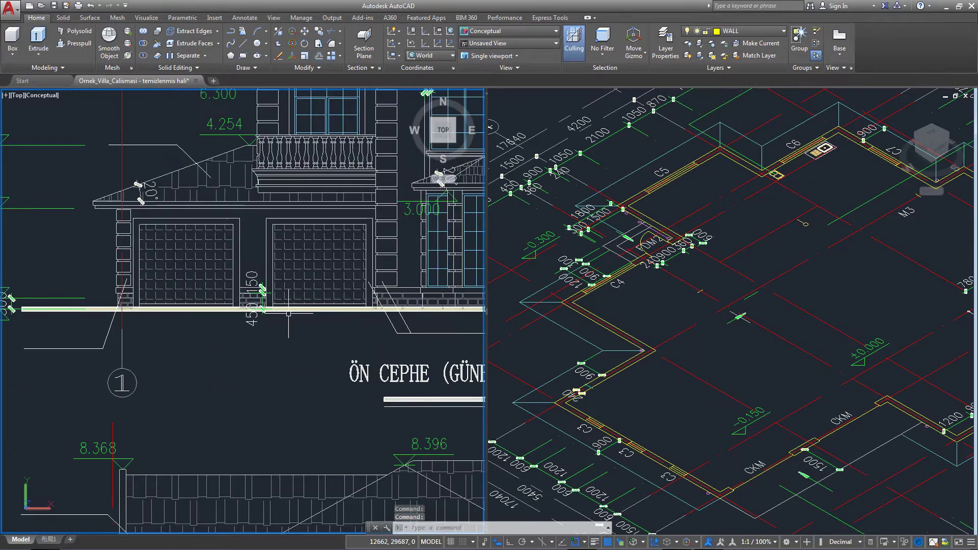
scroll(254, 299, "down", 3)
scroll(253, 299, "down", 1)
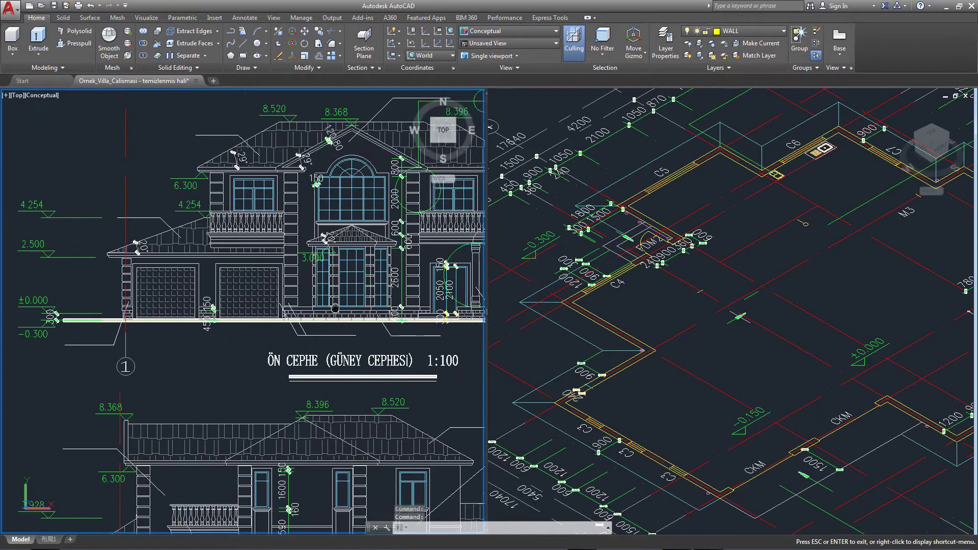
scroll(253, 299, "up", 1)
scroll(254, 299, "up", 1)
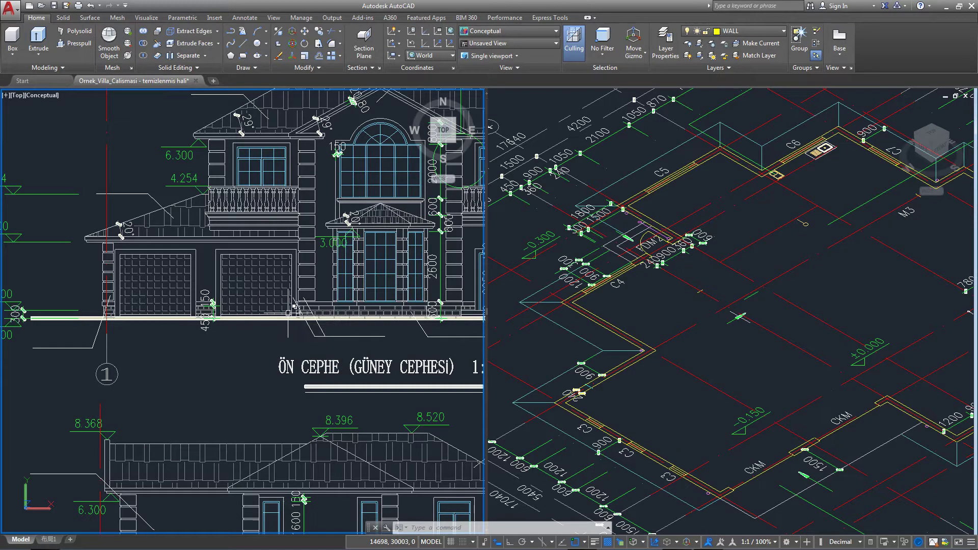
scroll(64, 387, "down", 2)
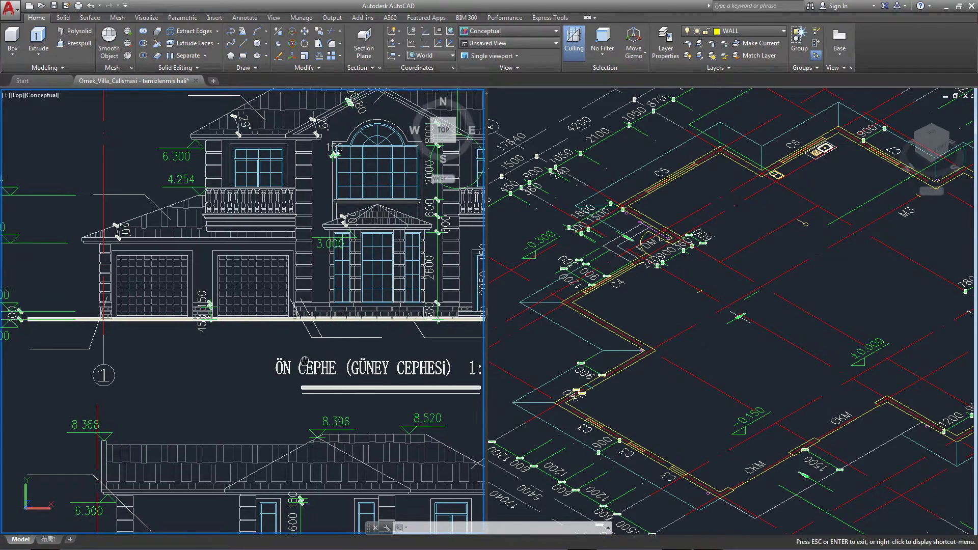
scroll(63, 387, "down", 2)
scroll(63, 387, "down", 2)
scroll(63, 387, "down", 2)
scroll(117, 382, "down", 2)
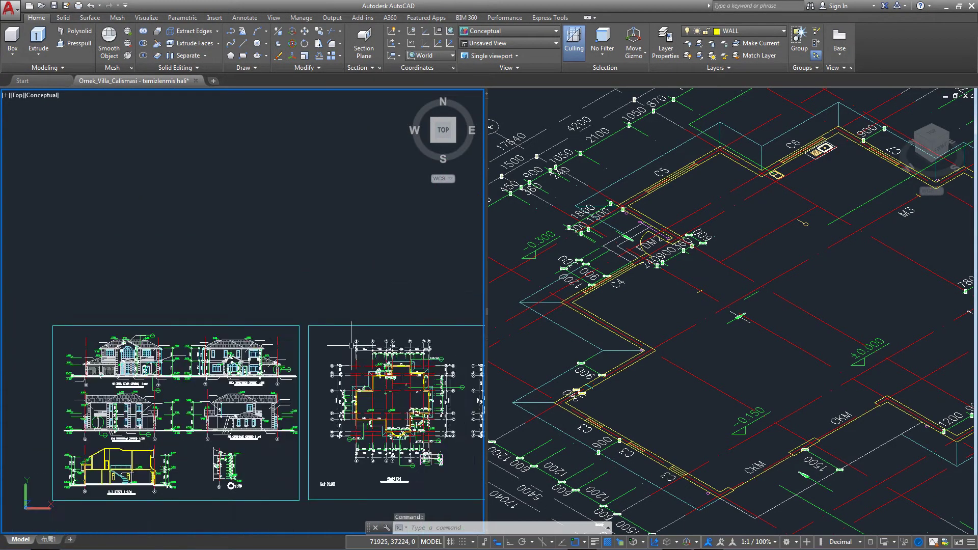
Frame the garage doors in the top view, then zoom out in the SW Isometric viewport.
left_click(636, 304)
left_click(149, 371)
scroll(149, 371, "up", 2)
scroll(149, 371, "up", 3)
scroll(150, 371, "up", 5)
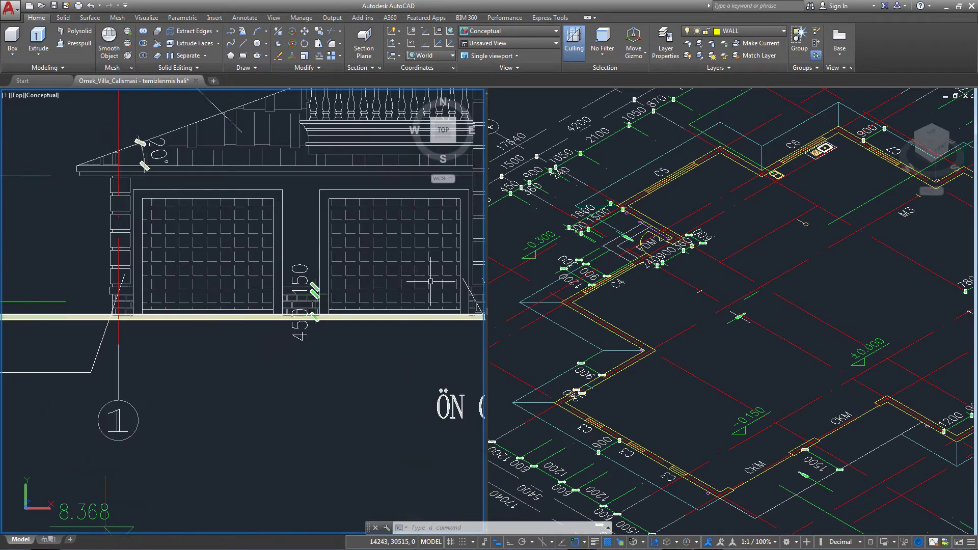
middle_click_drag(262, 250, 224, 275)
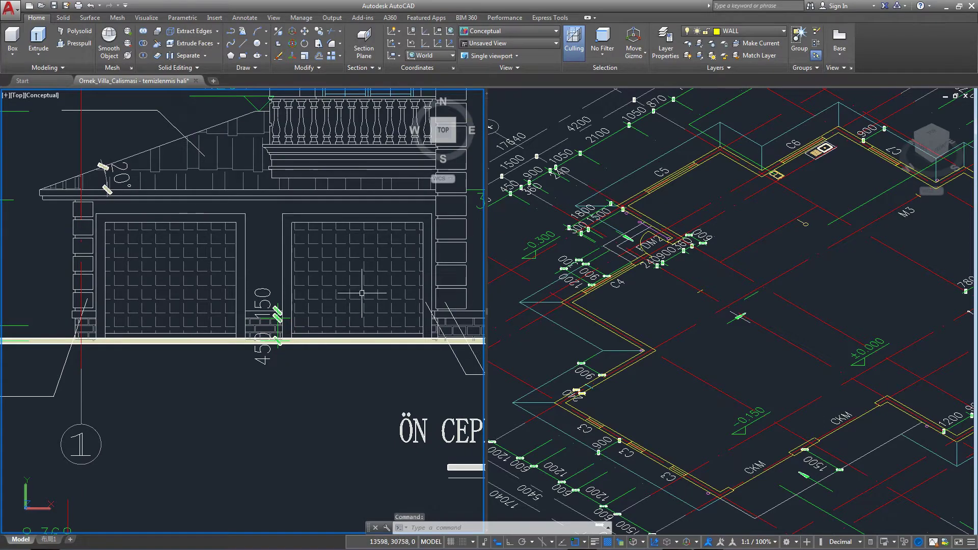
left_click(701, 293)
scroll(701, 293, "down", 5)
scroll(678, 229, "down", 3)
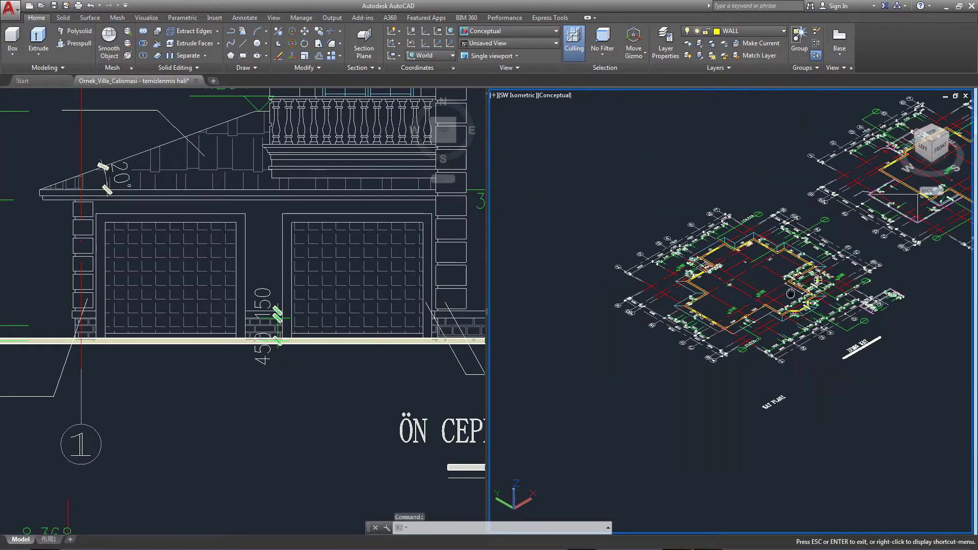
Add a new layer SU BASMAN in the layer manager and give it ACI colour 44.
left_click(681, 45)
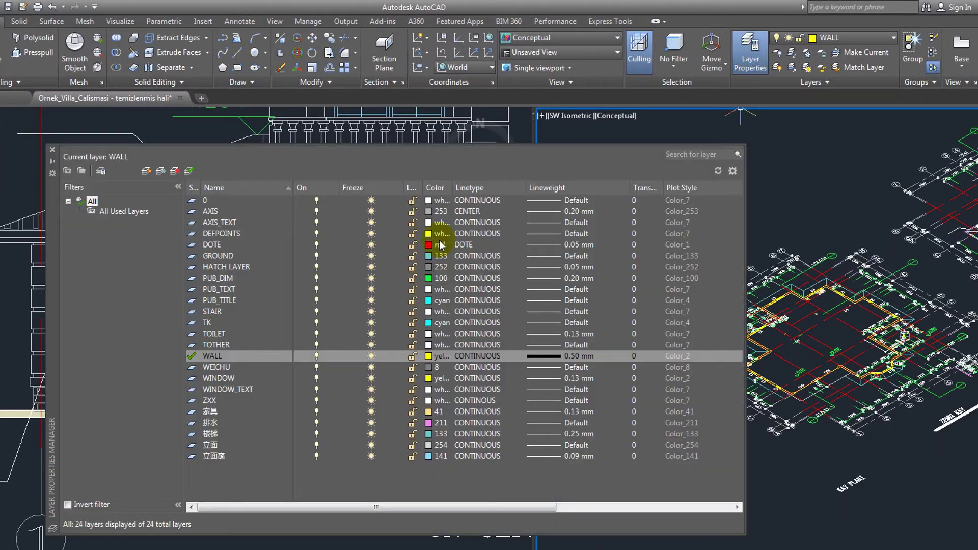
left_click(147, 171)
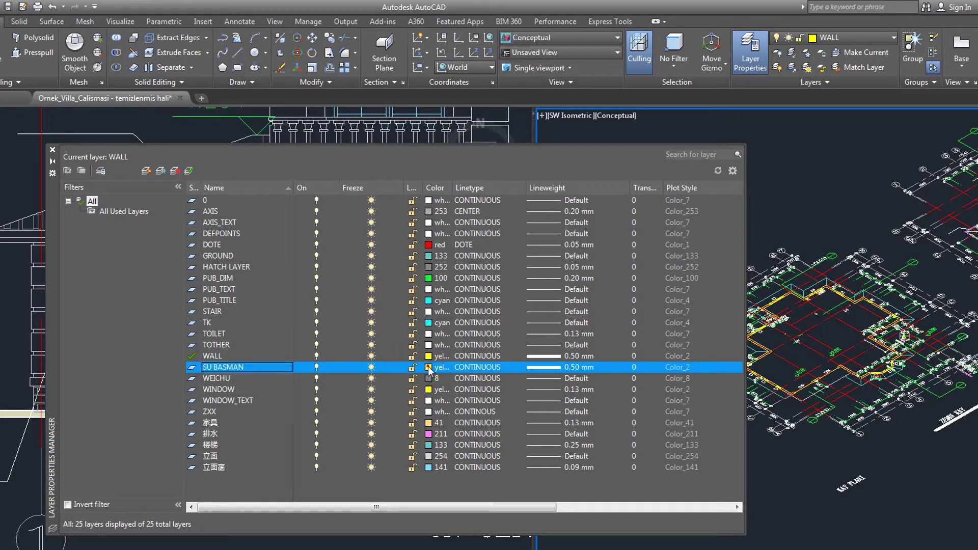
left_click(429, 367)
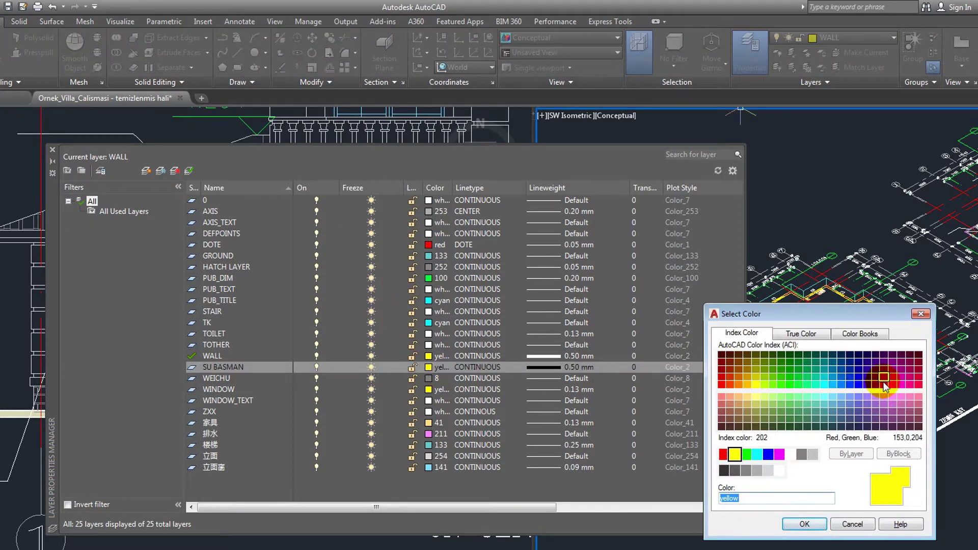
left_click(764, 373)
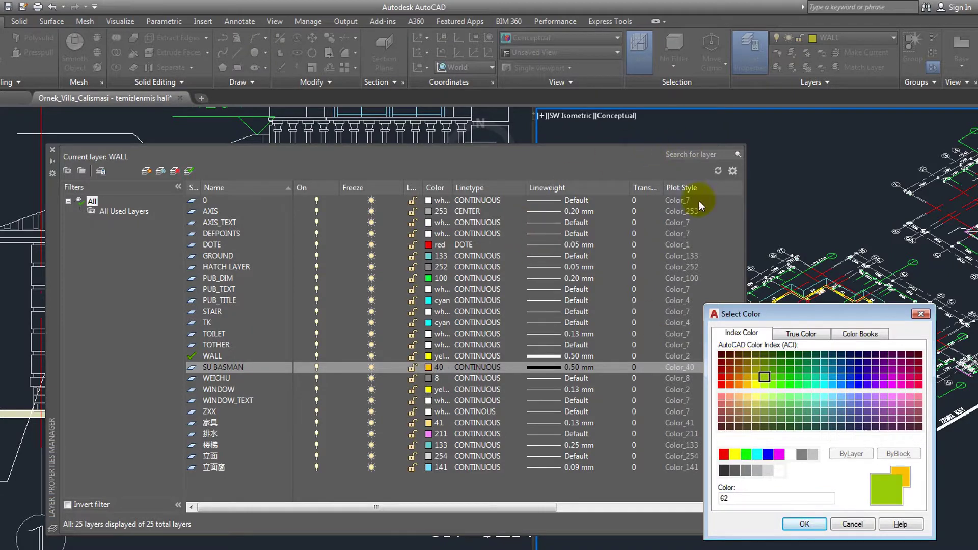
left_click(748, 368)
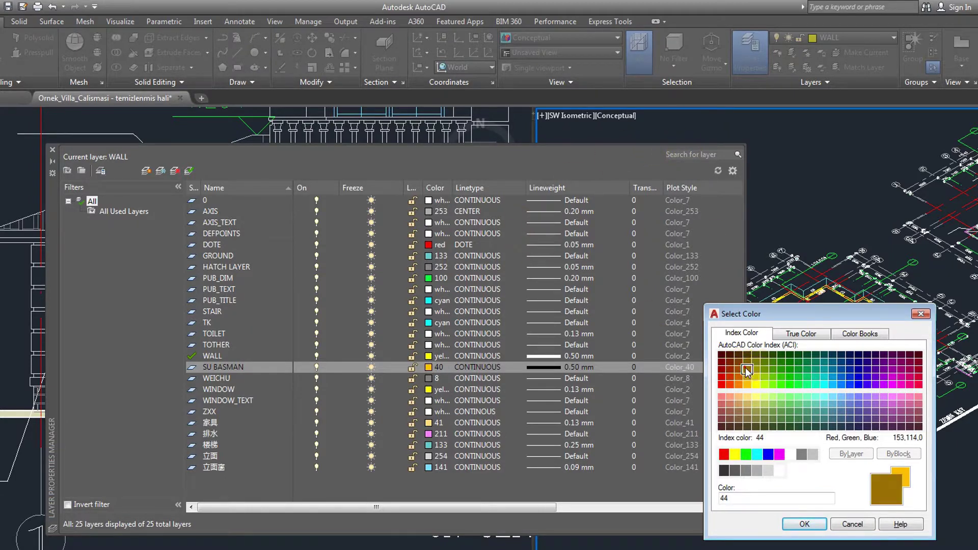
left_click(804, 524)
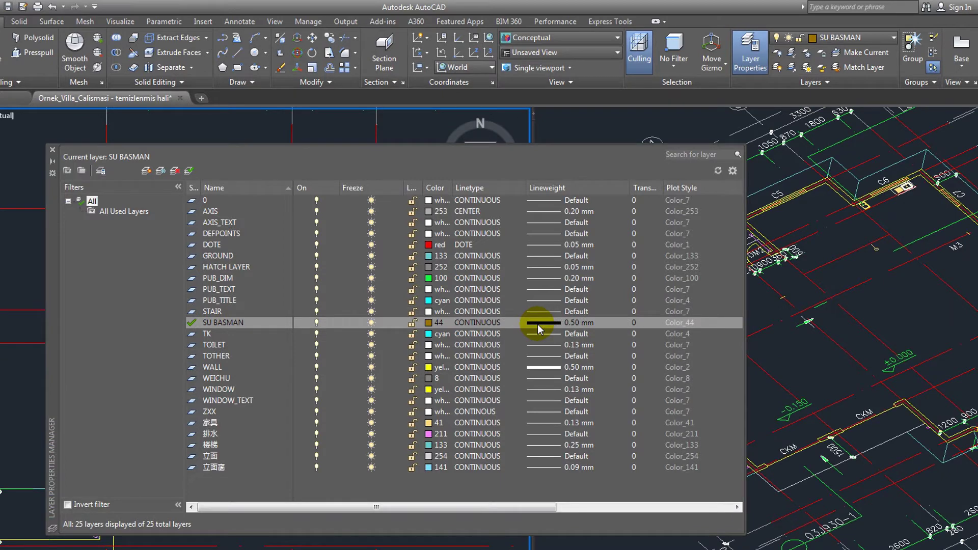
Change SU BASMAN's lineweight from 0.50 mm to Default and close the layer manager.
left_click(537, 324)
left_click(573, 262)
left_click(476, 430)
left_click(592, 327)
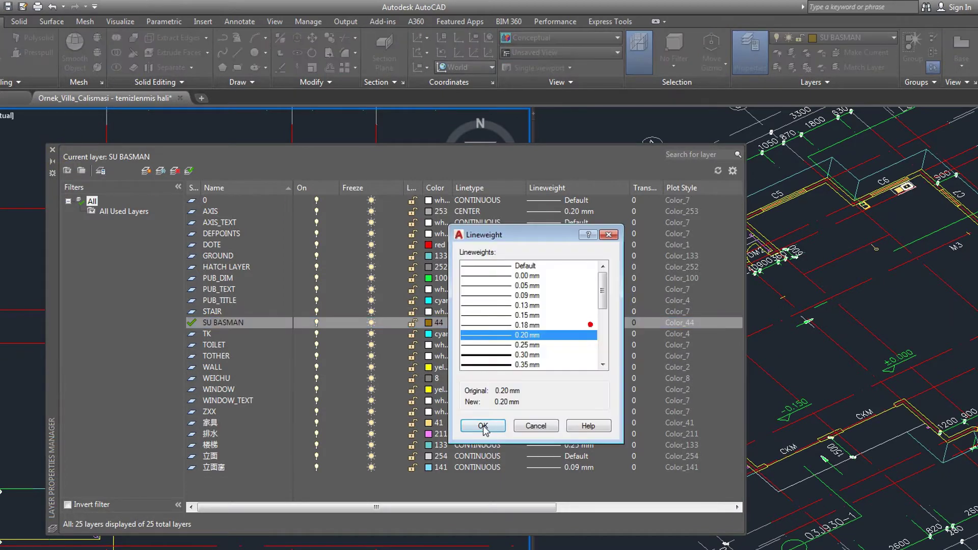
left_click(530, 266)
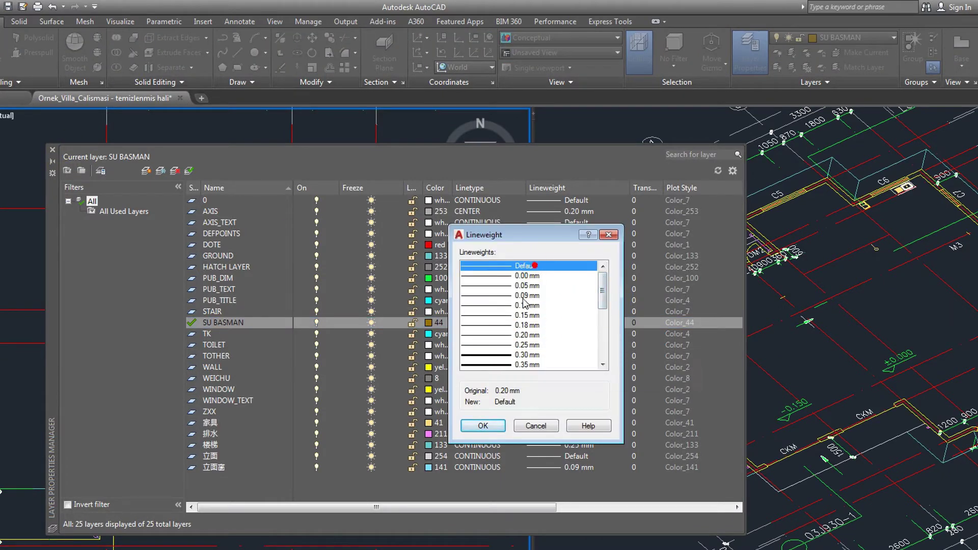
left_click(477, 431)
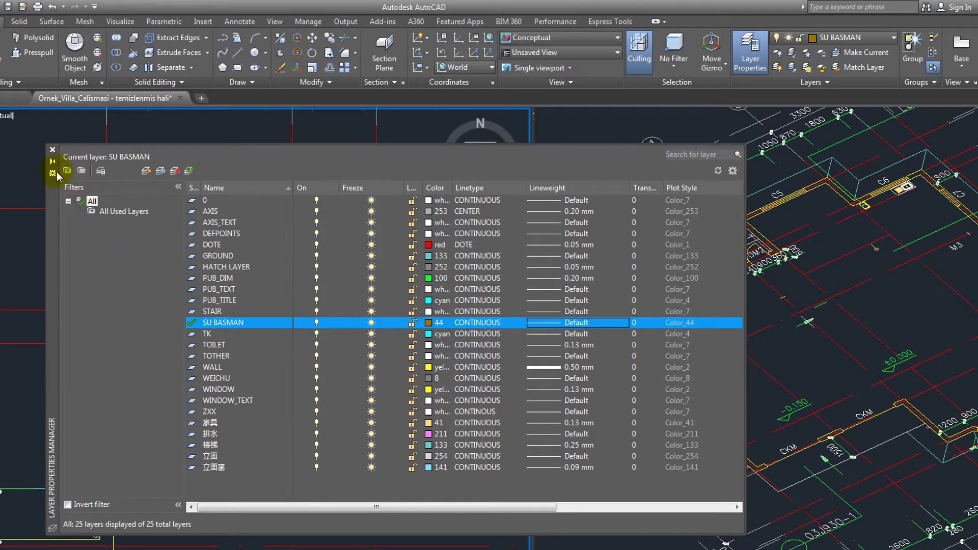
left_click(52, 149)
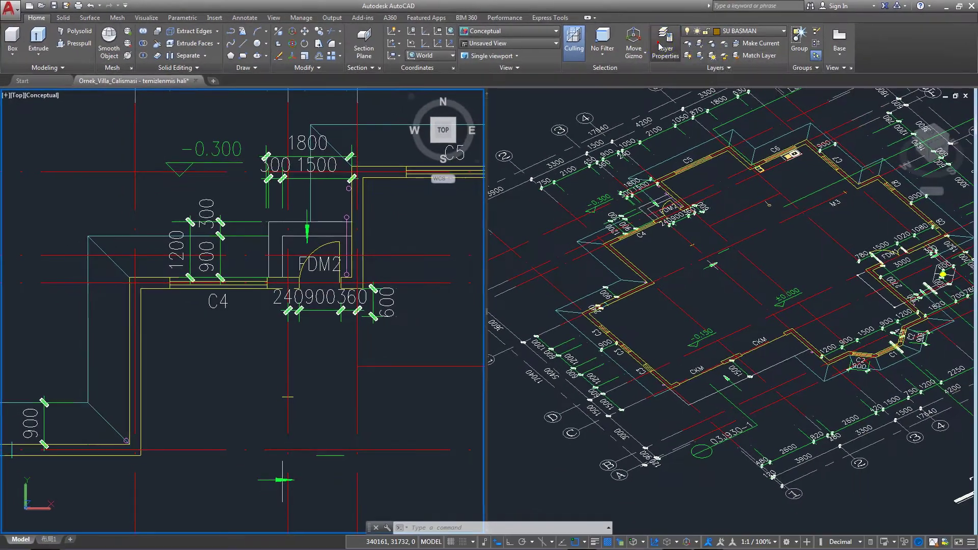
left_click(662, 46)
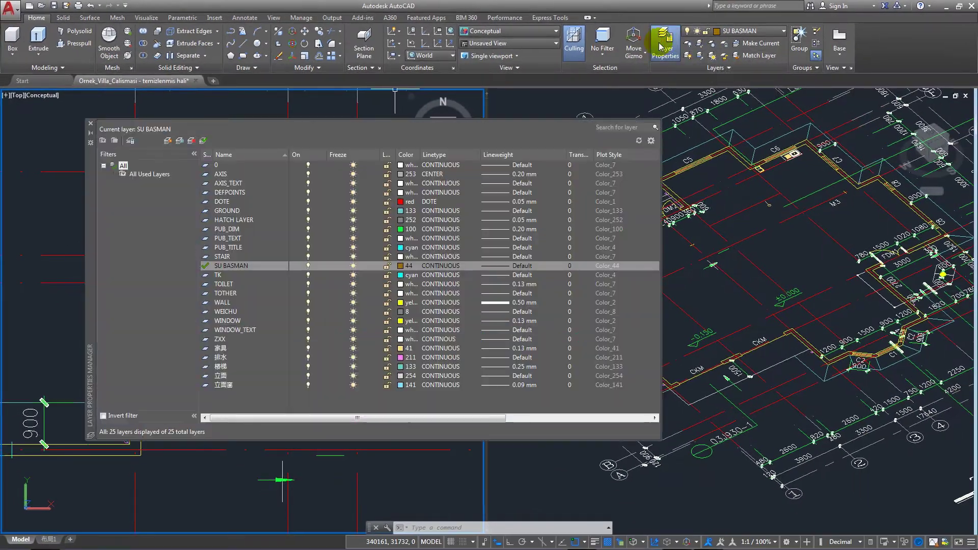
left_click(90, 125)
Start the basement polyline at an outer wall corner and place the next two wall corners.
left_click(65, 37)
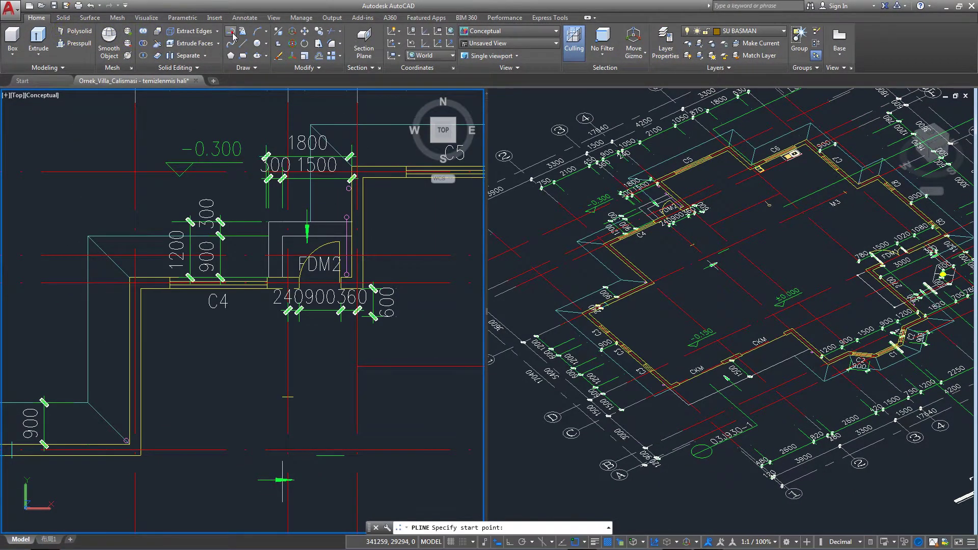
left_click(128, 277)
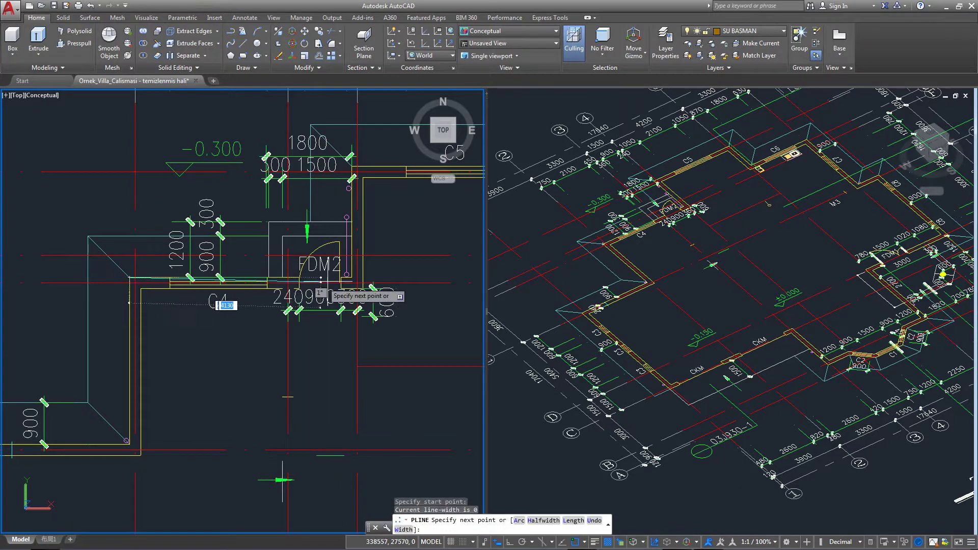
scroll(359, 283, "up", 3)
scroll(351, 277, "up", 2)
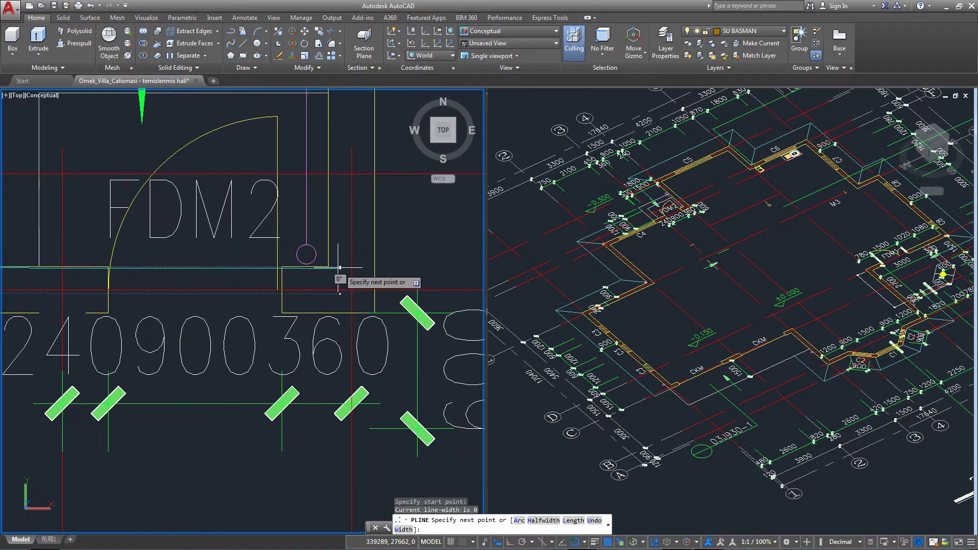
left_click(317, 246)
scroll(324, 268, "down", 5)
scroll(342, 168, "up", 5)
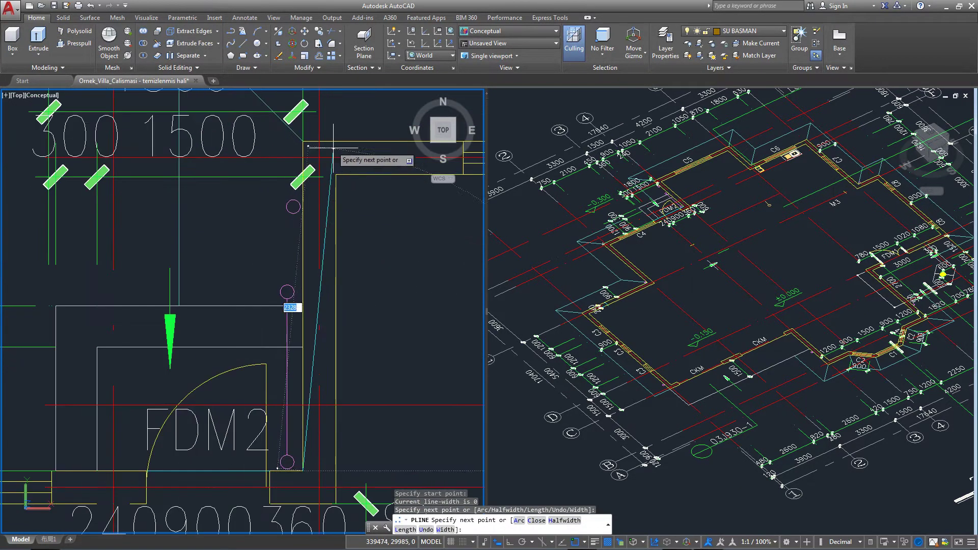
scroll(303, 141, "down", 4)
middle_click_drag(357, 153, 214, 263)
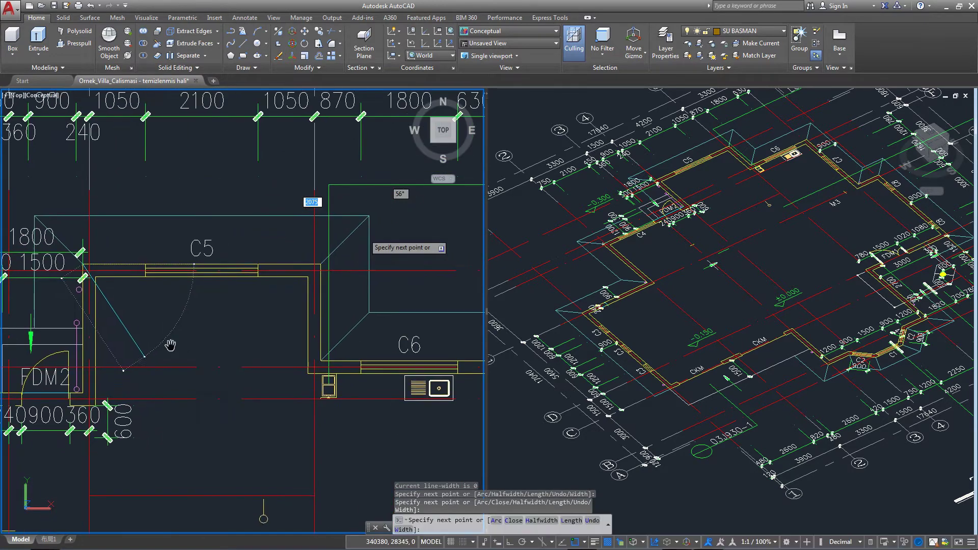
scroll(350, 272, "up", 6)
left_click(261, 234)
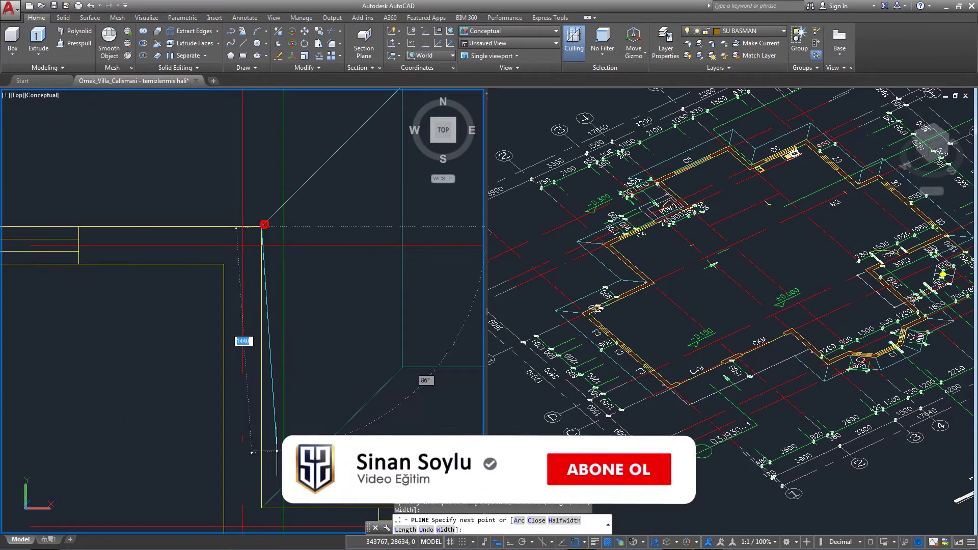
Bring the C6–C8 wall area into view and place an outline corner beside the C2 column.
middle_click_drag(255, 459, 222, 341)
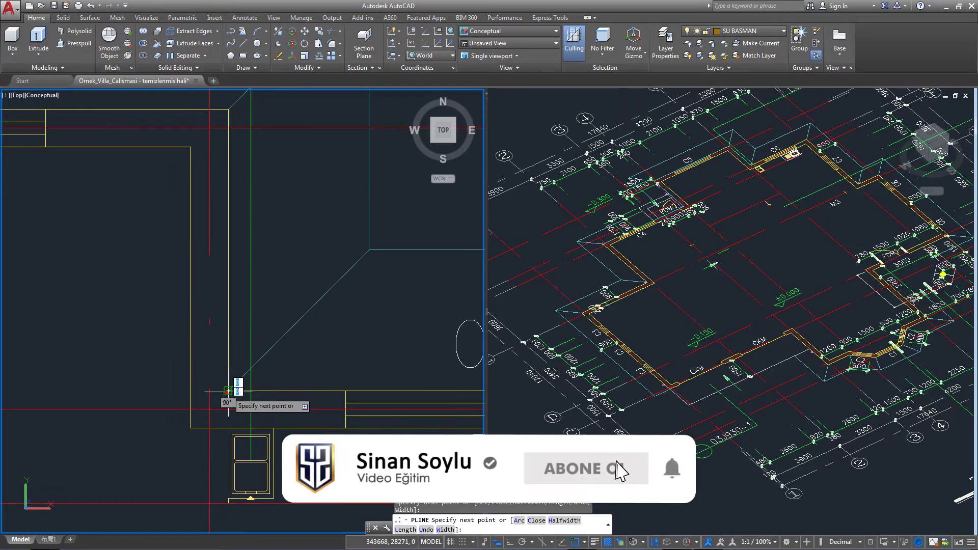
scroll(224, 387, "down", 3)
scroll(255, 363, "up", 5)
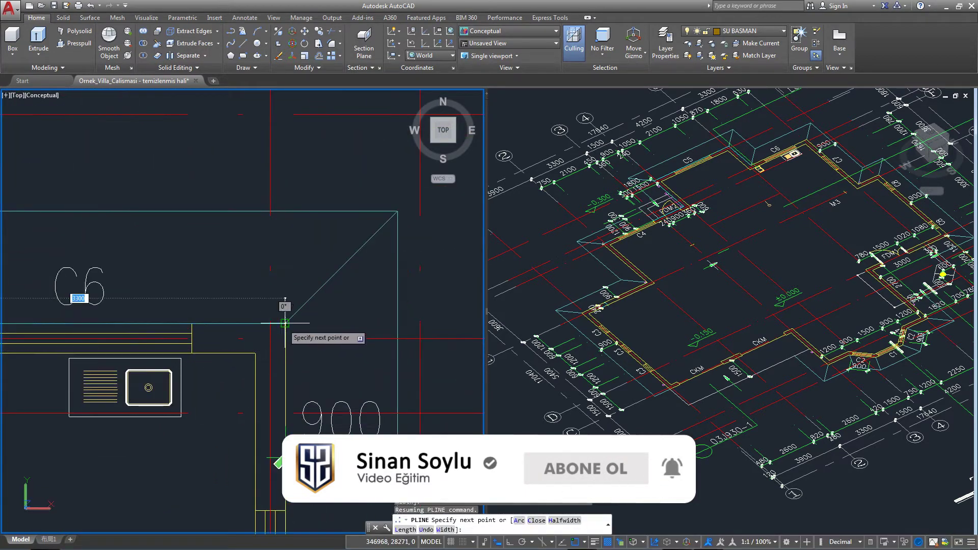
scroll(275, 326, "down", 3)
middle_click_drag(281, 477, 280, 343)
scroll(294, 413, "up", 3)
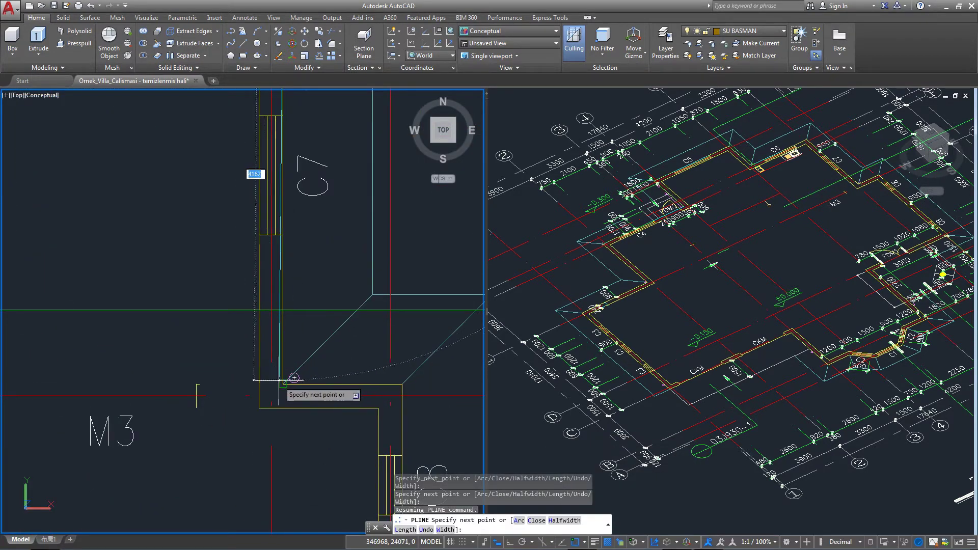
scroll(280, 385, "down", 4)
scroll(284, 356, "down", 3)
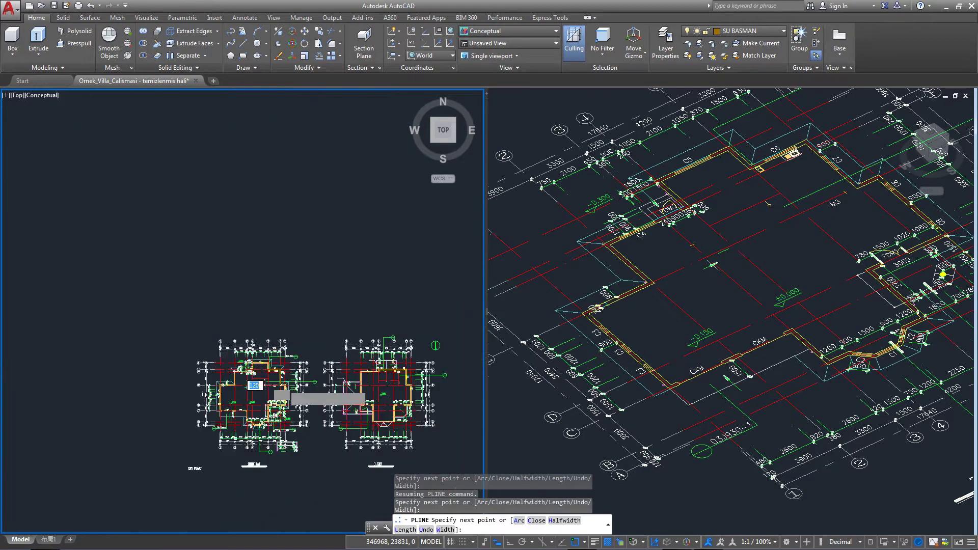
scroll(306, 392, "up", 2)
scroll(283, 385, "up", 3)
scroll(282, 385, "up", 5)
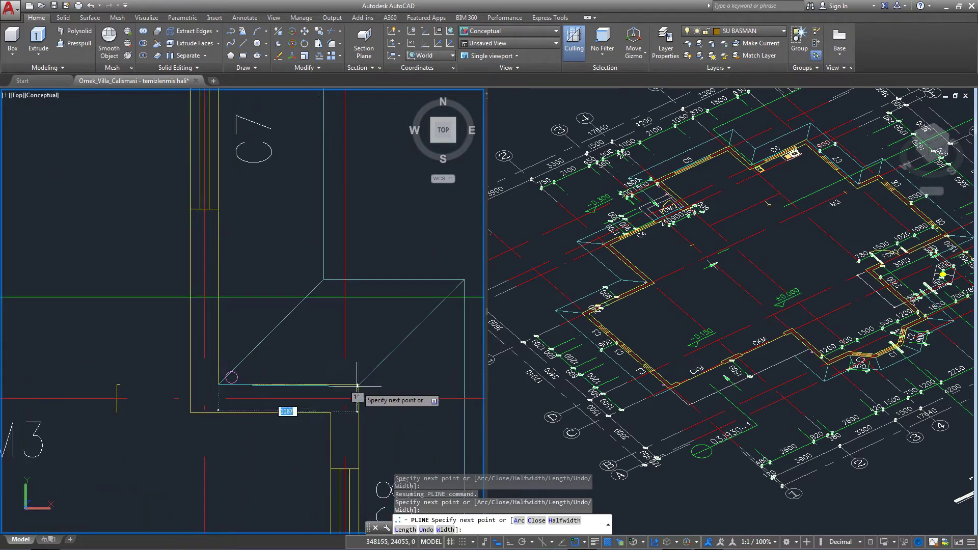
scroll(352, 393, "down", 4)
scroll(349, 423, "up", 3)
scroll(346, 346, "up", 3)
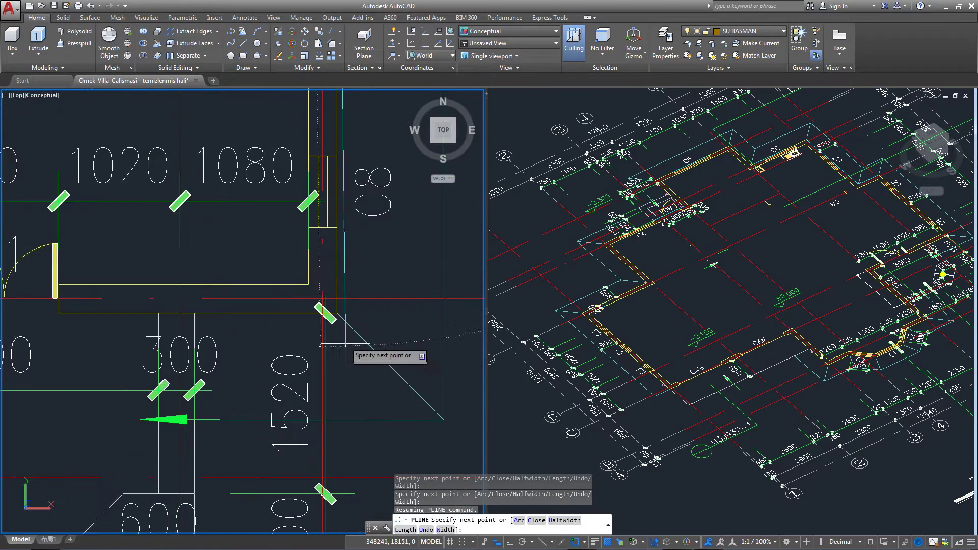
scroll(344, 338, "up", 3)
scroll(326, 301, "down", 2)
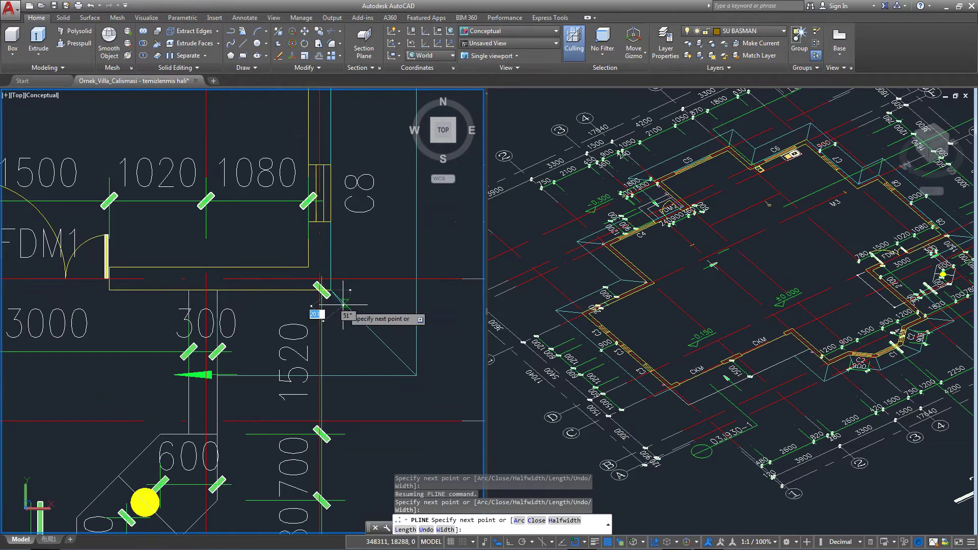
scroll(311, 311, "down", 1)
scroll(306, 285, "down", 1)
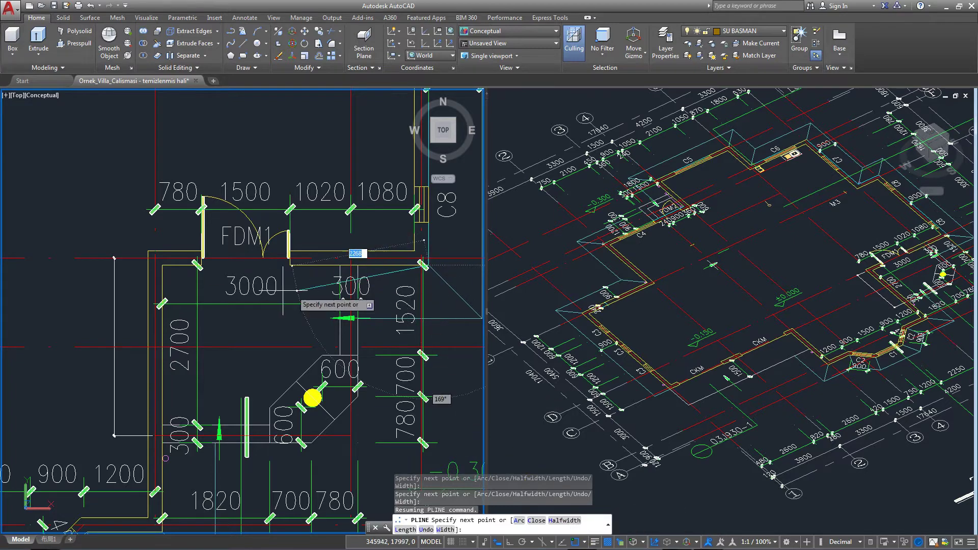
scroll(153, 265, "up", 3)
scroll(147, 257, "up", 3)
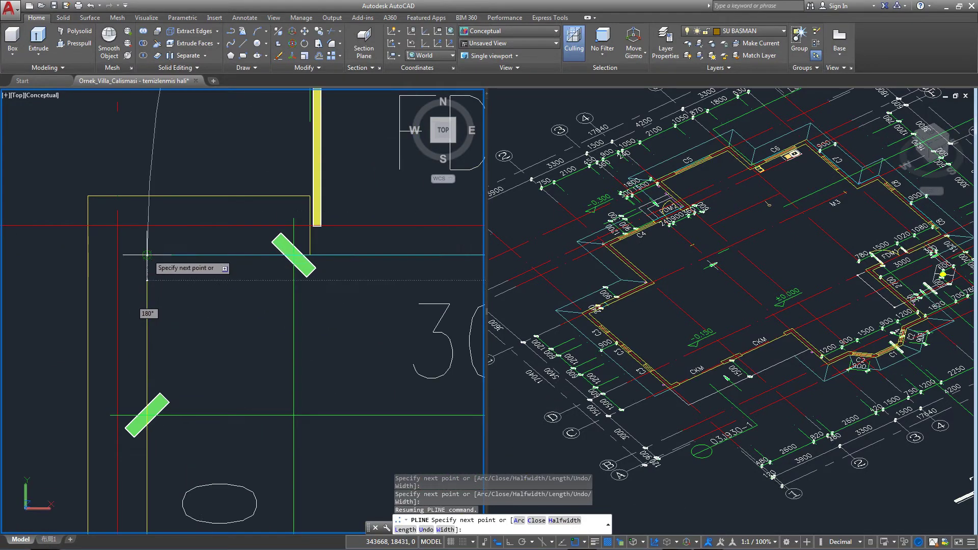
scroll(148, 257, "down", 2)
scroll(204, 357, "down", 2)
scroll(184, 373, "down", 1)
scroll(183, 373, "up", 5)
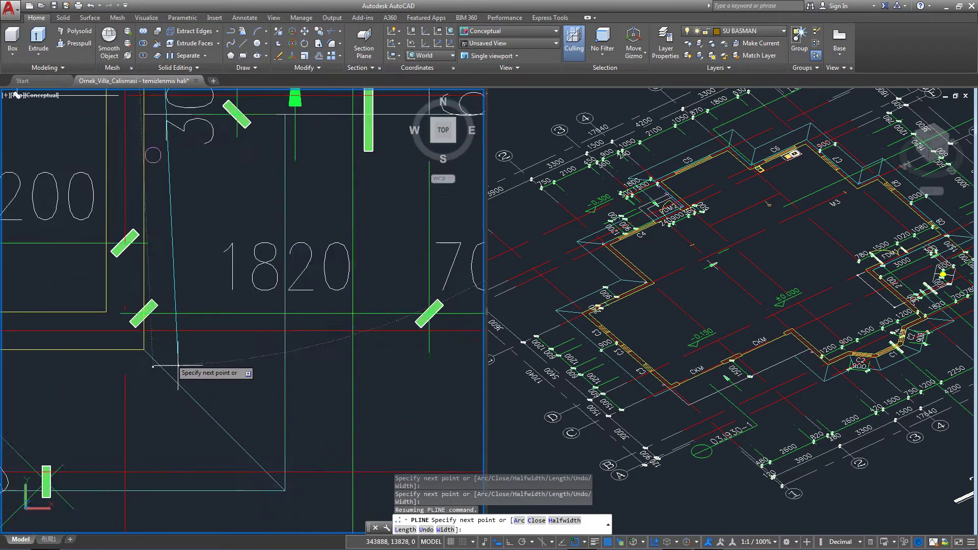
scroll(131, 342, "down", 2)
scroll(131, 347, "up", 2)
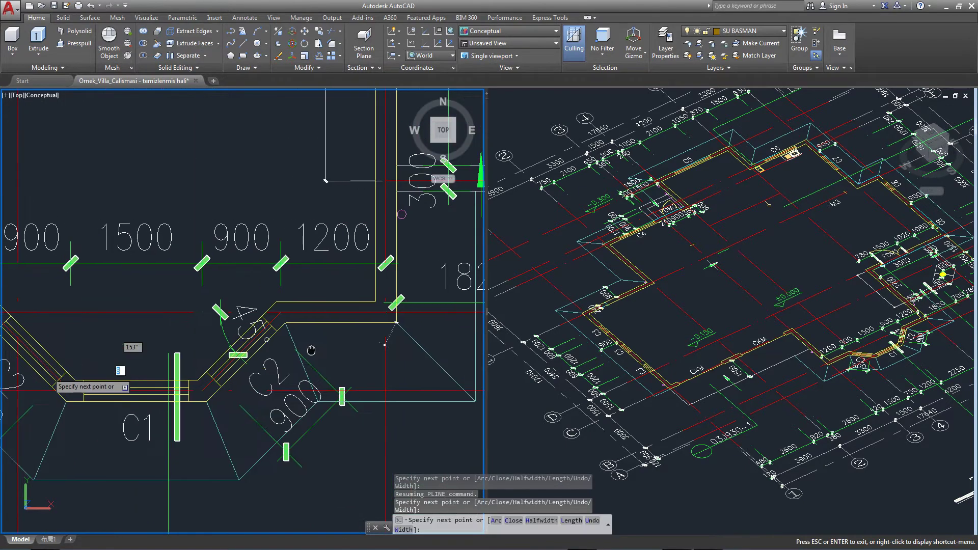
scroll(295, 328, "up", 2)
scroll(351, 316, "up", 2)
scroll(351, 316, "down", 1)
scroll(351, 316, "up", 1)
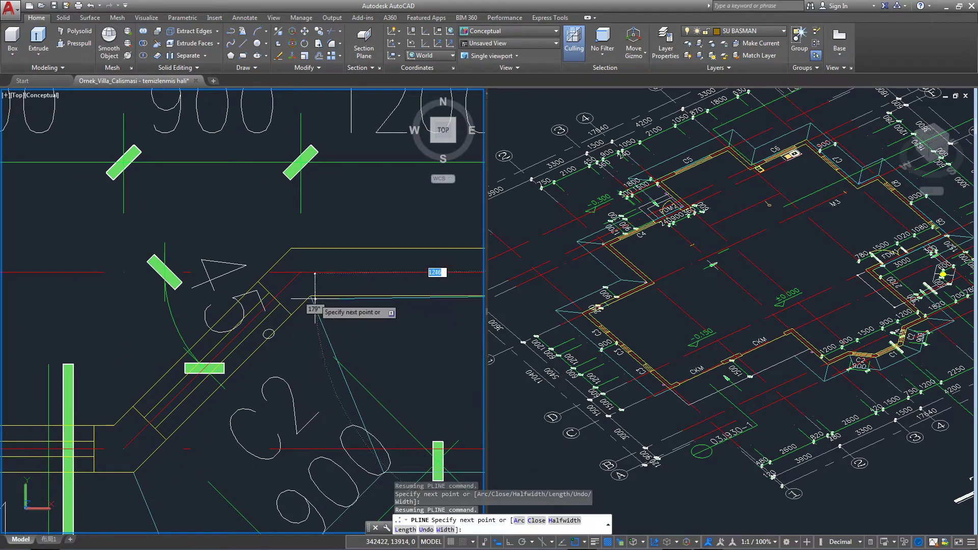
scroll(310, 295, "down", 1)
scroll(204, 397, "up", 2)
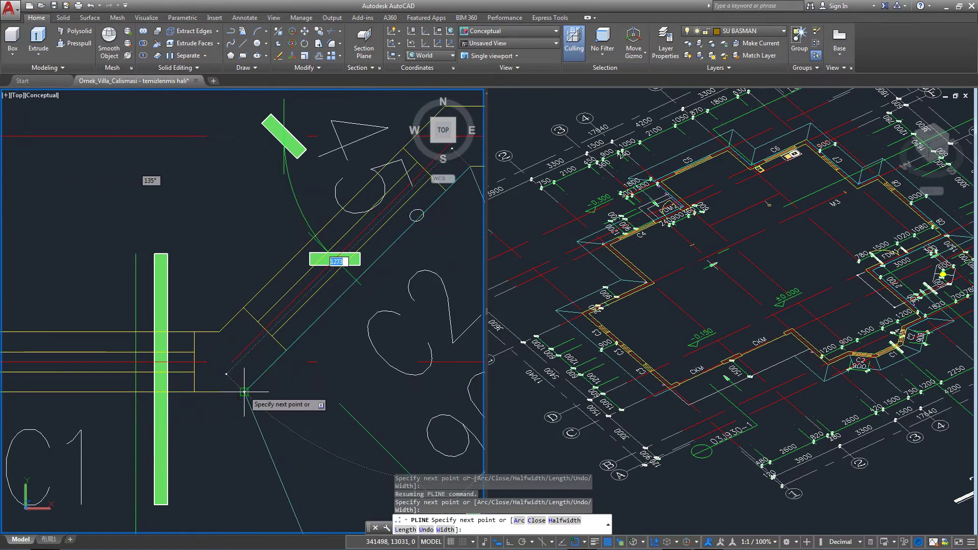
scroll(245, 392, "down", 2)
scroll(306, 402, "up", 3)
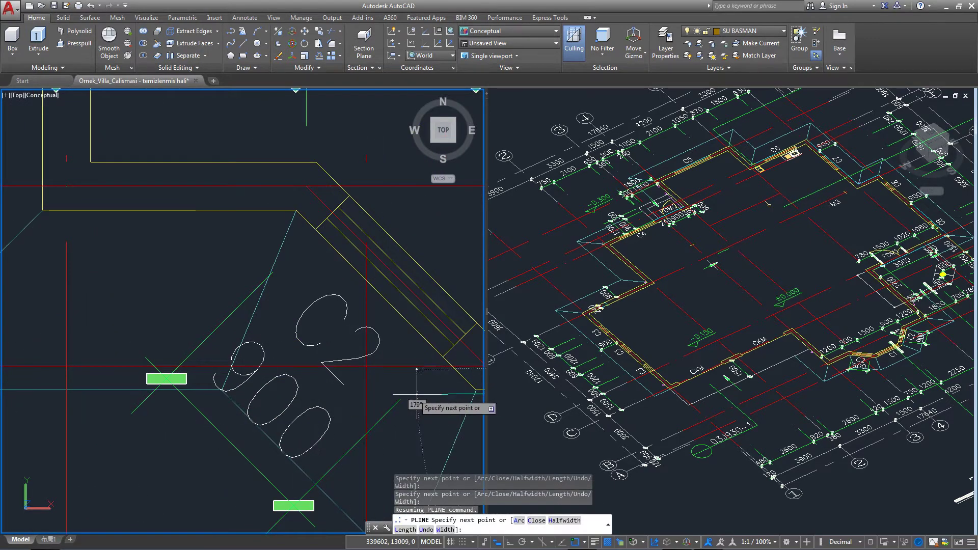
left_click(377, 391)
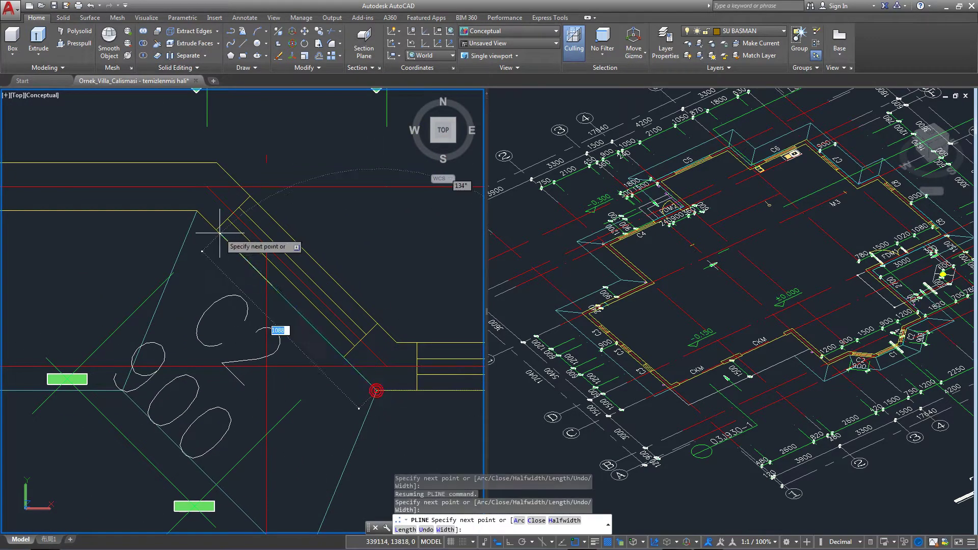
Continue the outline with corners at the C3/CKM wall corner and near the C3 column.
scroll(153, 245, "down", 4)
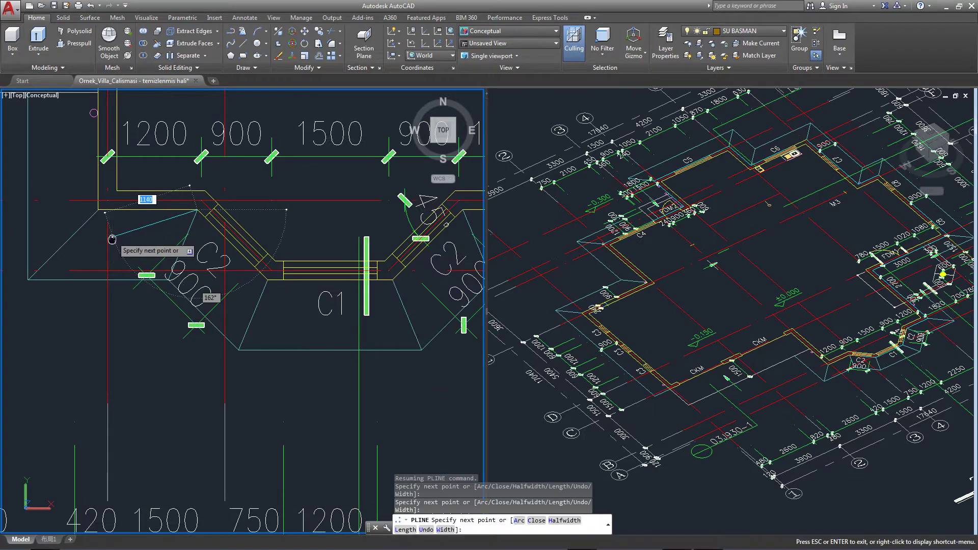
scroll(137, 243, "up", 2)
scroll(138, 244, "up", 1)
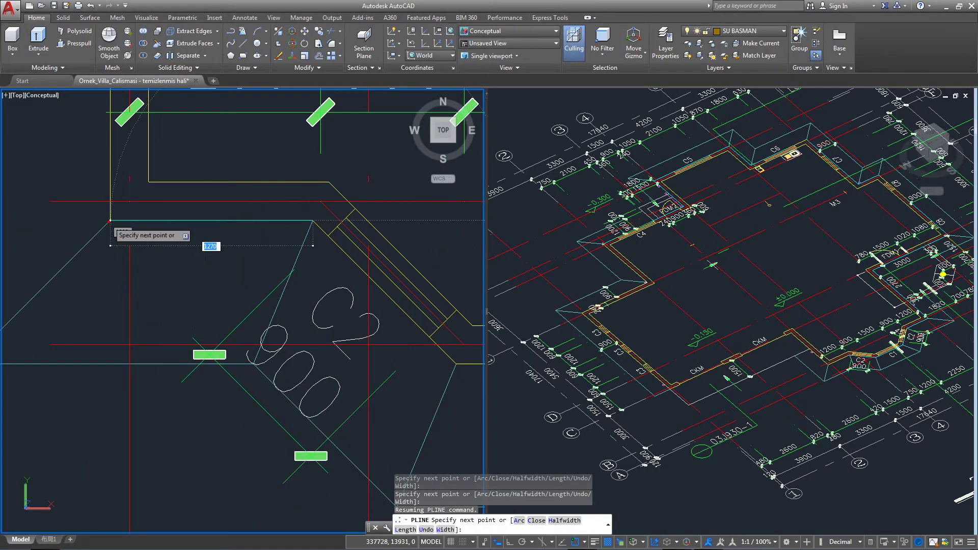
scroll(110, 221, "down", 5)
middle_click_drag(85, 178, 199, 266)
scroll(199, 255, "up", 3)
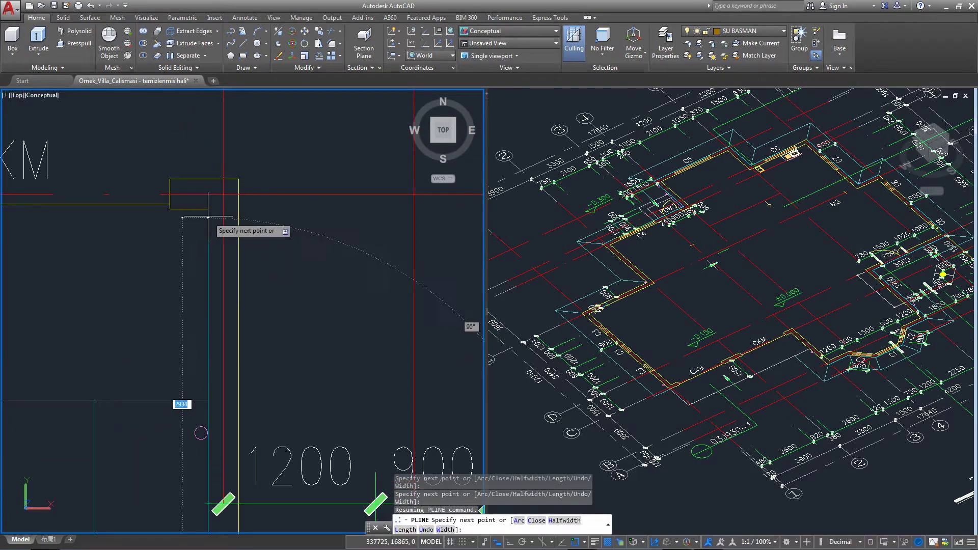
scroll(204, 217, "down", 4)
scroll(201, 240, "up", 2)
scroll(257, 313, "up", 2)
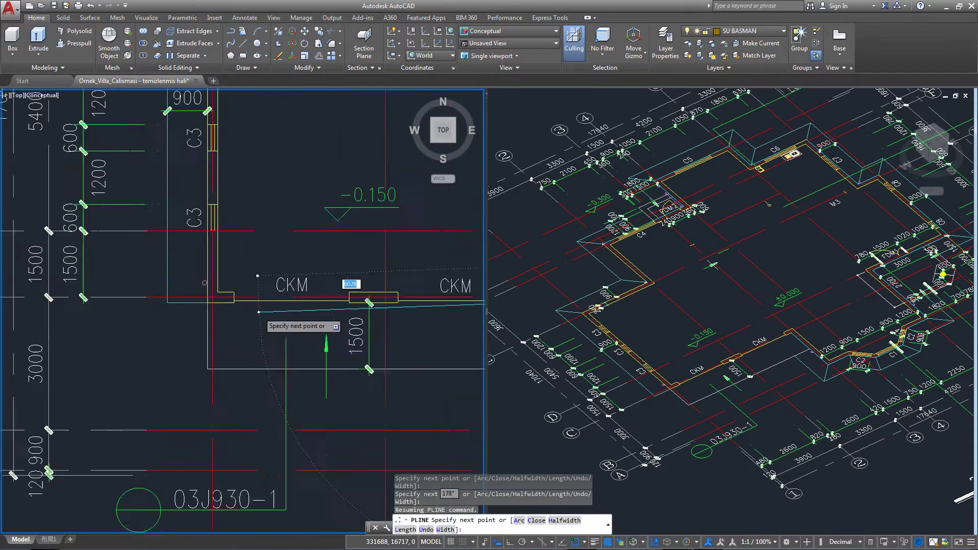
scroll(258, 312, "up", 3)
left_click(158, 294)
scroll(158, 294, "down", 4)
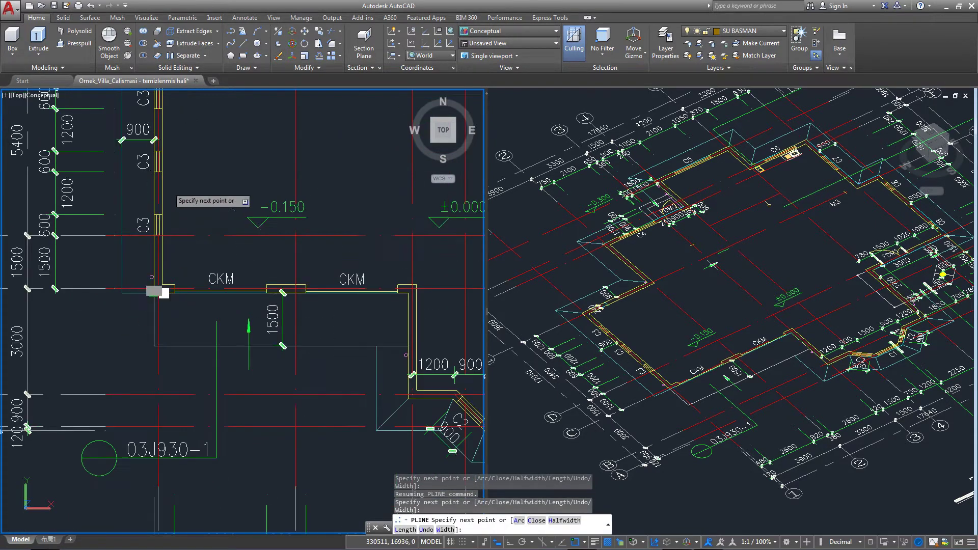
scroll(132, 209, "down", 2)
scroll(240, 304, "up", 3)
scroll(250, 268, "up", 3)
scroll(229, 261, "up", 2)
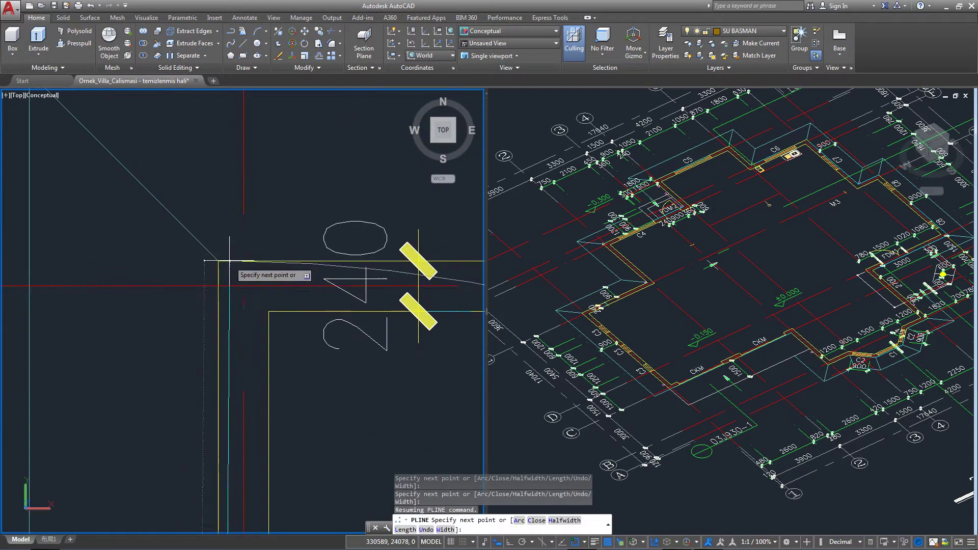
left_click(227, 262)
scroll(224, 265, "down", 1)
scroll(214, 276, "down", 2)
scroll(194, 357, "down", 2)
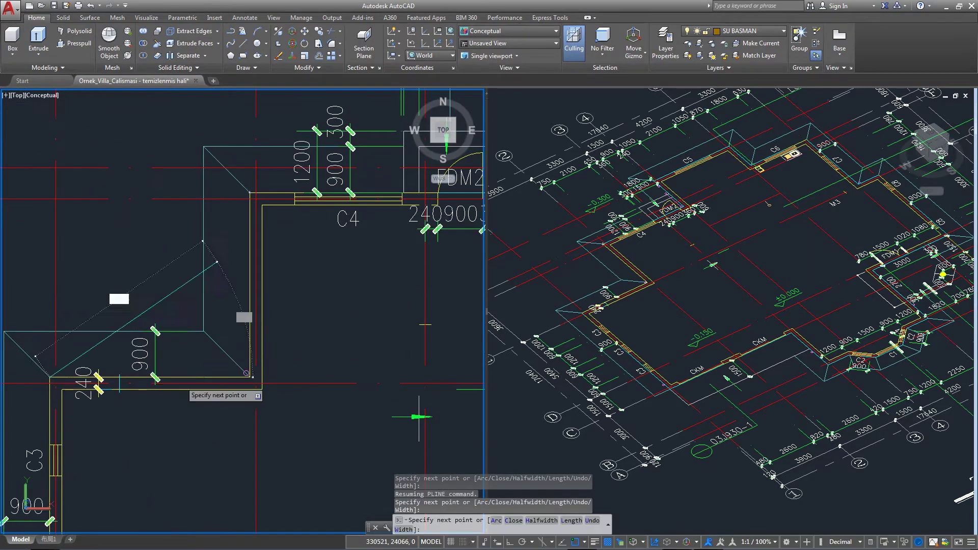
scroll(246, 372, "up", 3)
scroll(258, 383, "up", 1)
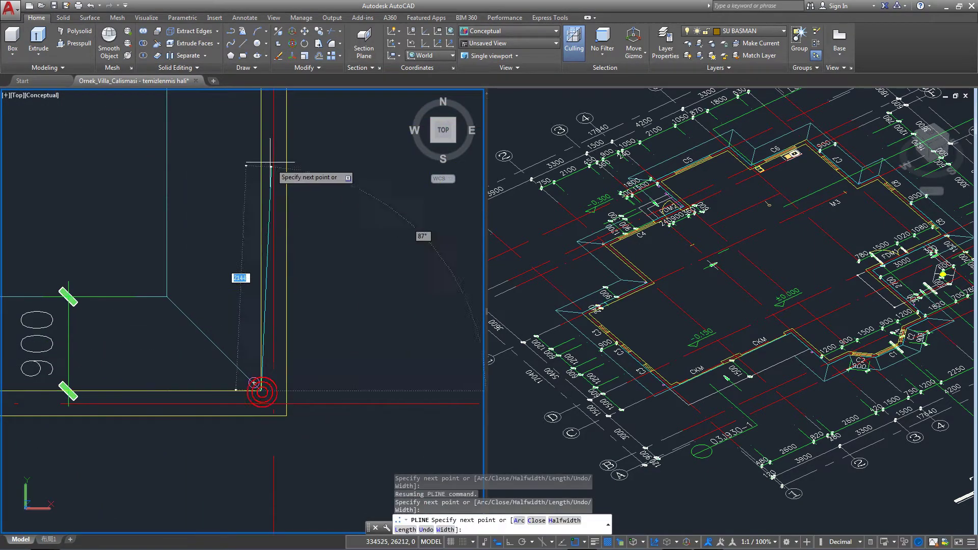
scroll(275, 174, "down", 1)
scroll(276, 220, "up", 2)
scroll(273, 204, "up", 1)
scroll(262, 235, "up", 1)
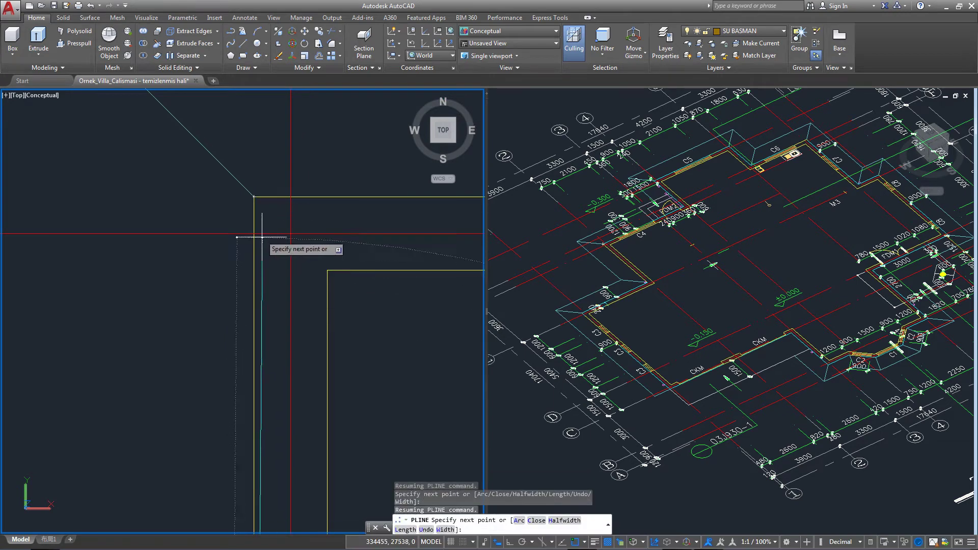
Close the basement outline, then undo the last move with Ctrl+Z.
left_click(537, 520)
left_click(271, 196)
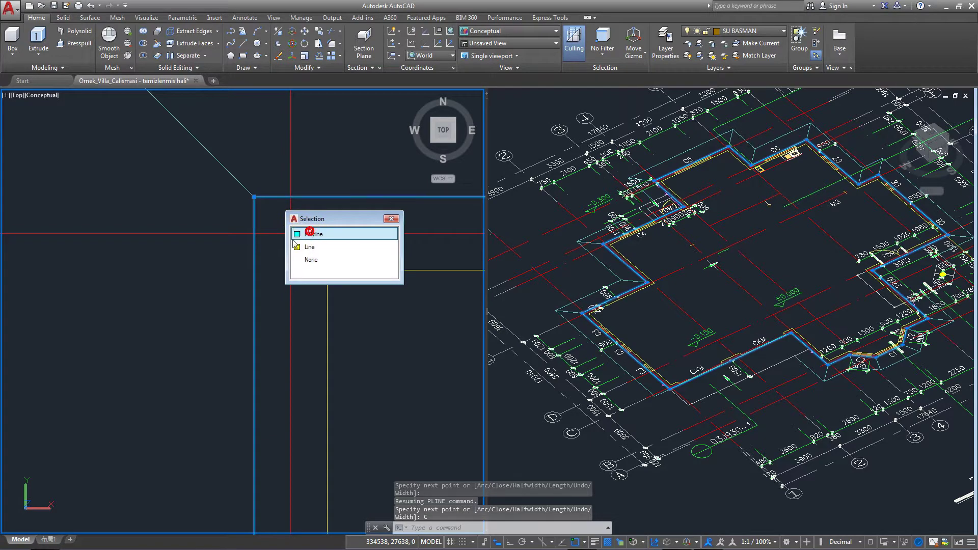
key("Escape")
key("ctrl+z")
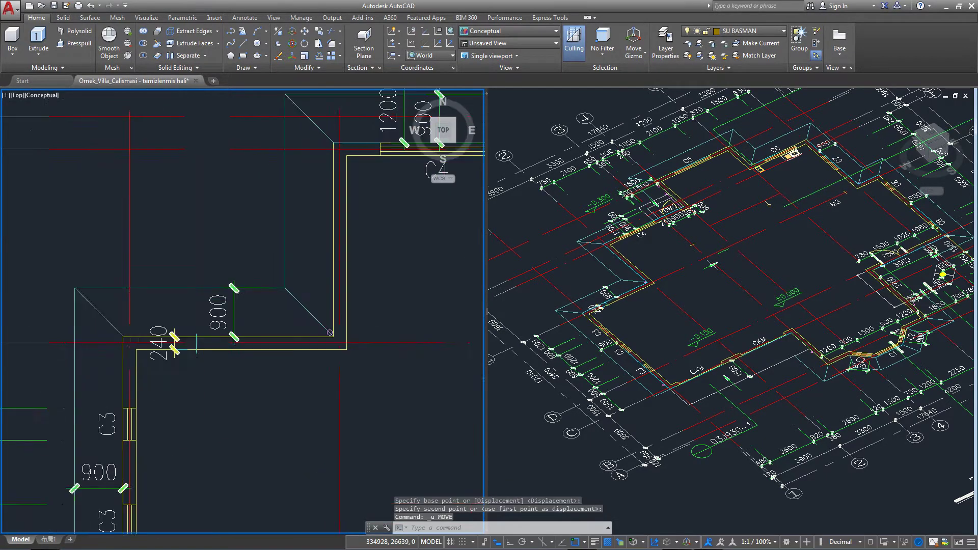
Reselect the basement outline as a polyline and pan around the ground-floor plan to check it.
scroll(368, 126, "up", 2)
left_click(366, 119)
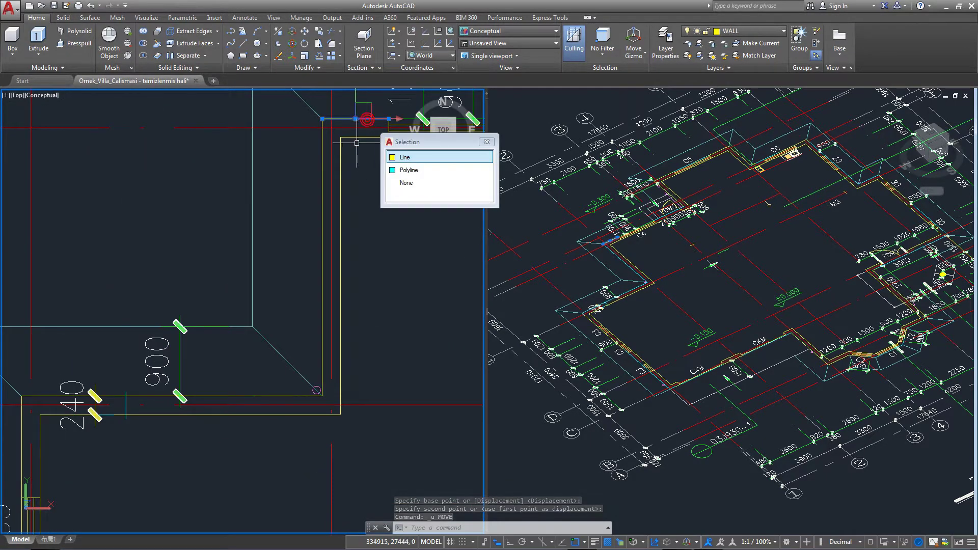
left_click(398, 158)
scroll(355, 256, "down", 2)
scroll(238, 183, "down", 5)
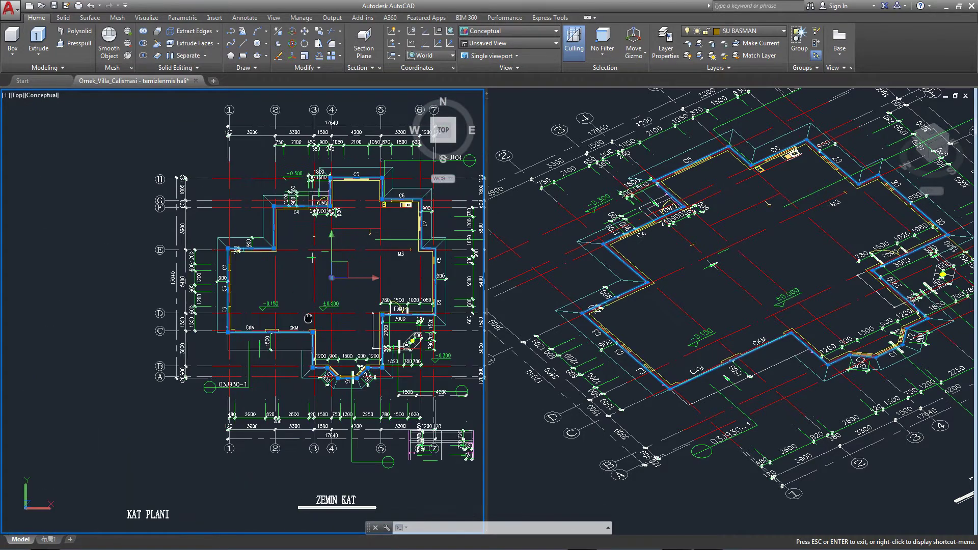
left_click_drag(288, 293, 171, 291)
key("Escape")
scroll(199, 241, "up", 4)
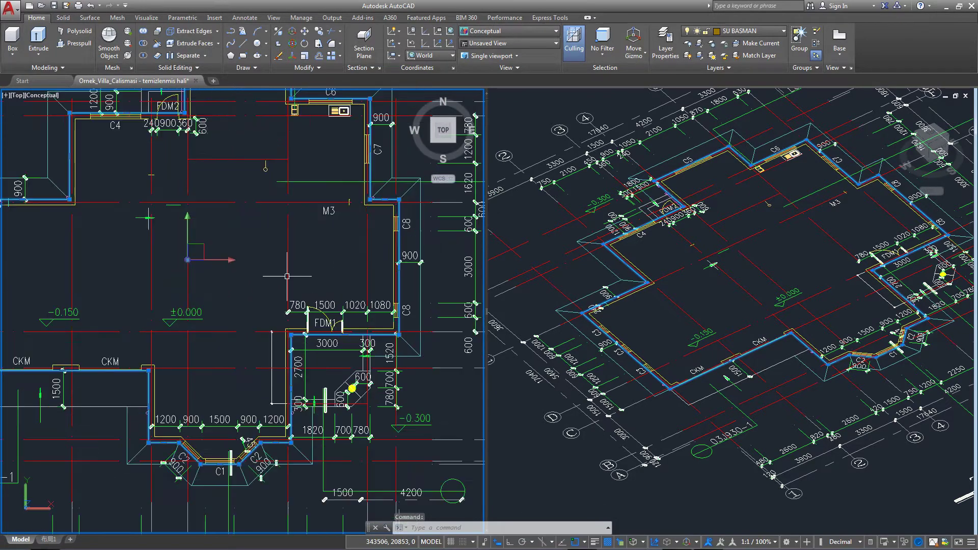
middle_click_drag(346, 226, 420, 331)
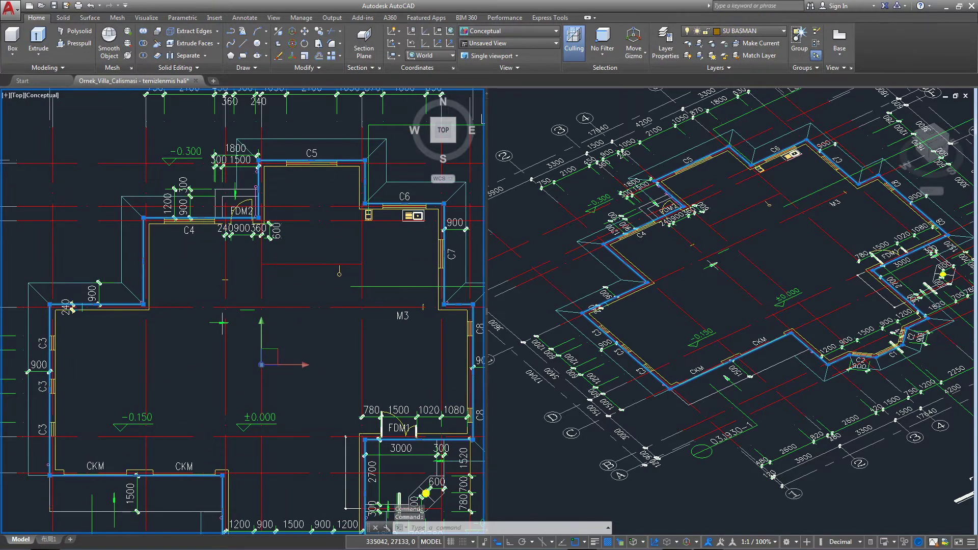
scroll(159, 231, "up", 2)
In Properties, change the outline polyline's colour from Cyan to ByLayer.
right_click(163, 252)
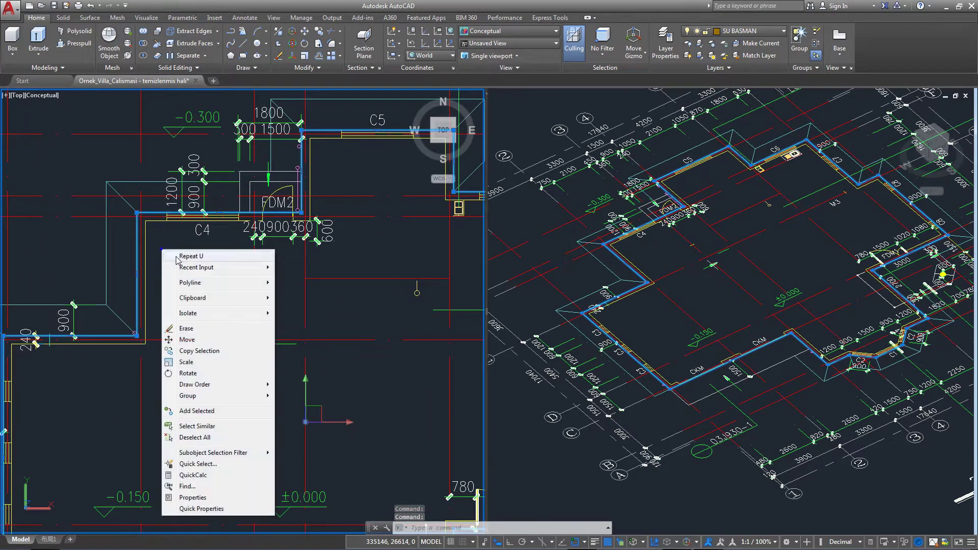
left_click(198, 499)
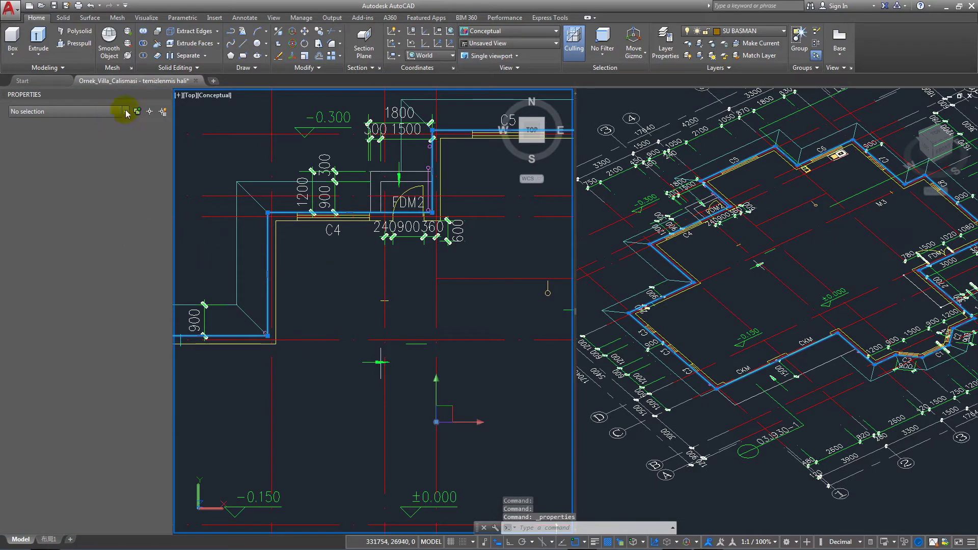
left_click(273, 244)
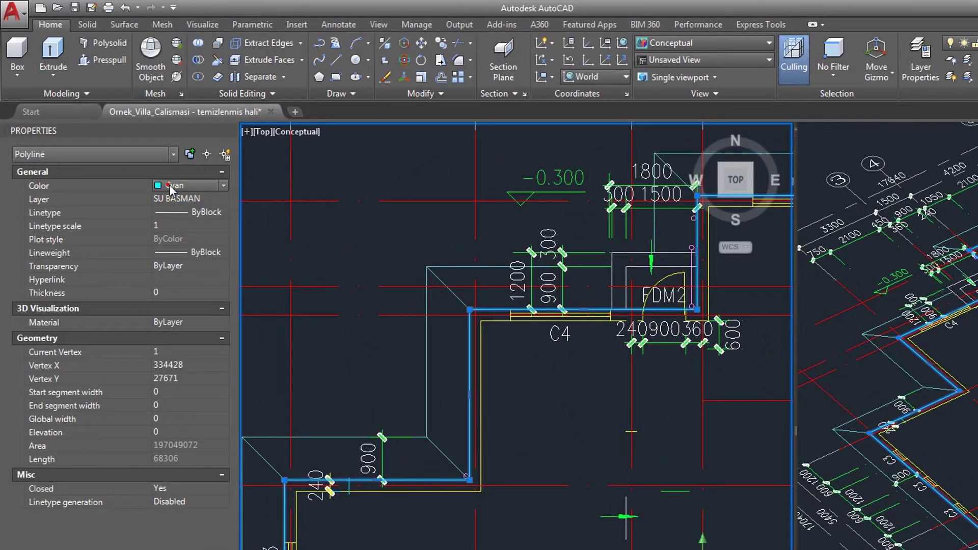
left_click(169, 186)
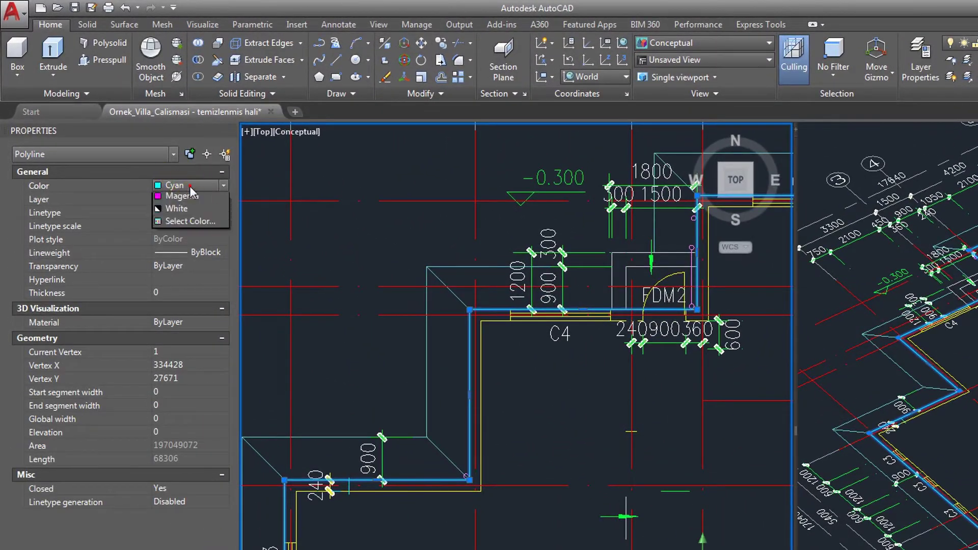
left_click(191, 198)
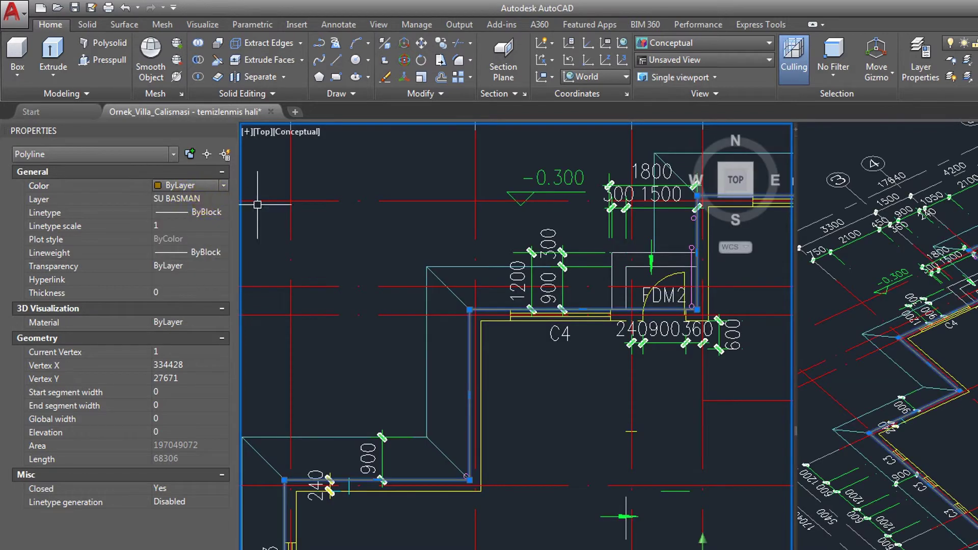
key("Escape")
Reselect the outline polyline near C4 to verify it, then close the Properties palette.
scroll(436, 323, "up", 1)
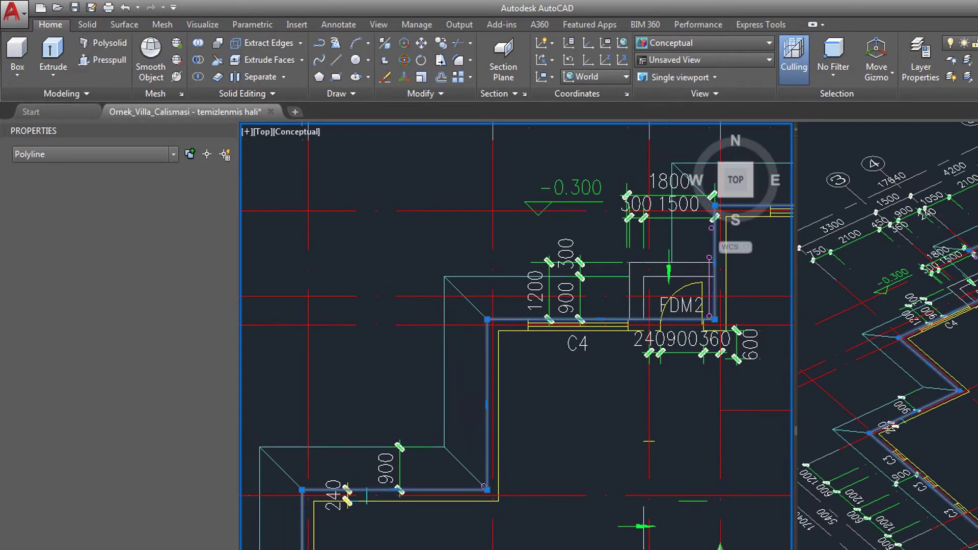
scroll(526, 342, "up", 1)
left_click(521, 317)
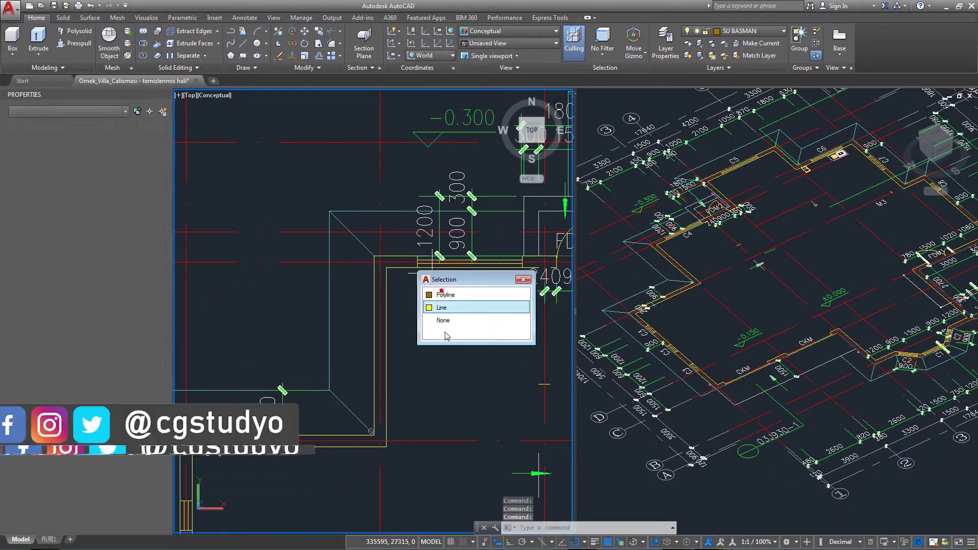
left_click(443, 295)
scroll(449, 294, "down", 2)
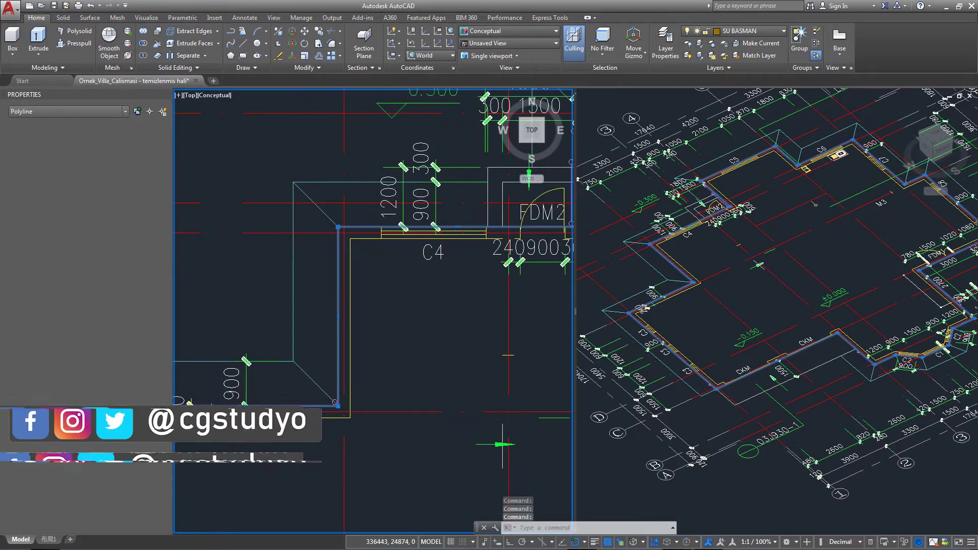
scroll(465, 400, "down", 3)
scroll(323, 257, "up", 1)
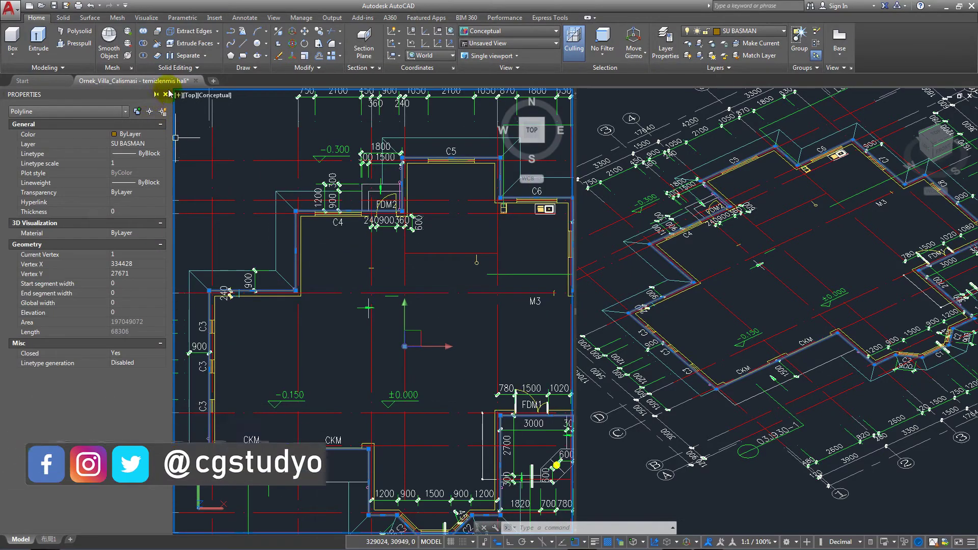
left_click(172, 94)
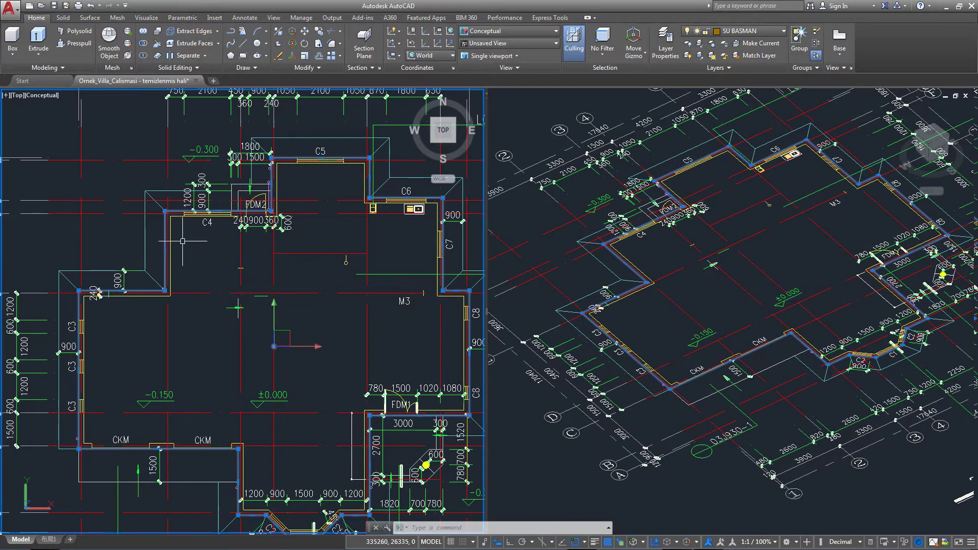
scroll(182, 241, "up", 2)
Preselect the outline polyline near the C4 wall from the overlapping objects.
middle_click_drag(186, 242, 226, 253)
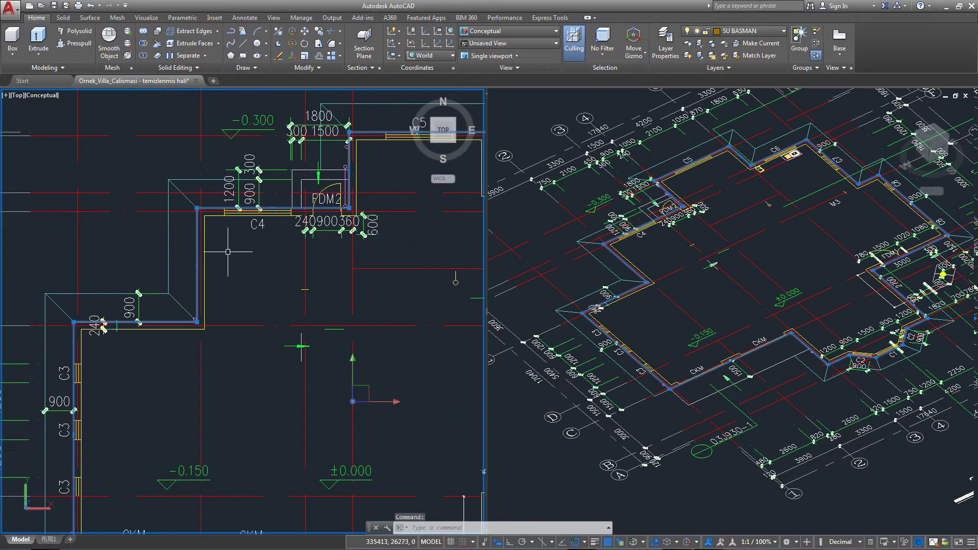
type("o")
key("Return")
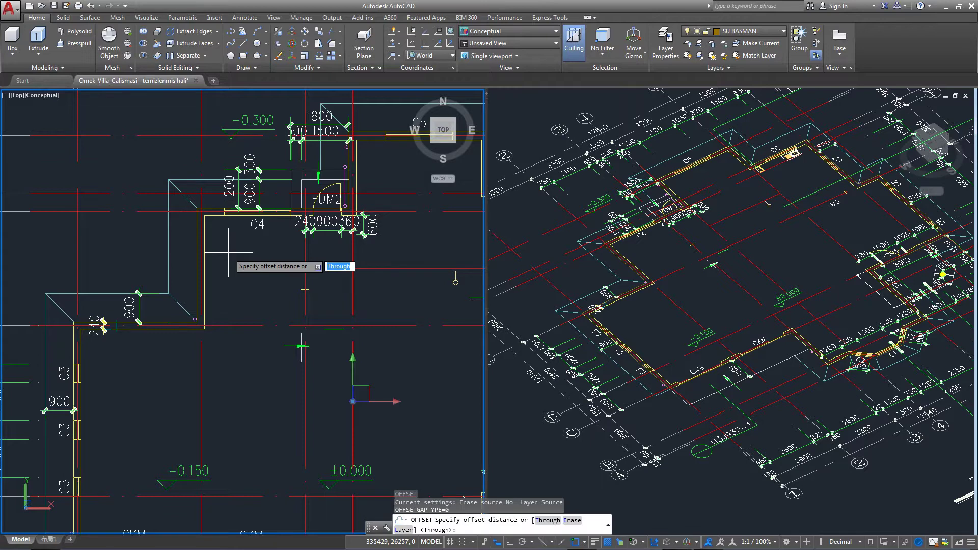
key("Escape")
left_click(208, 210)
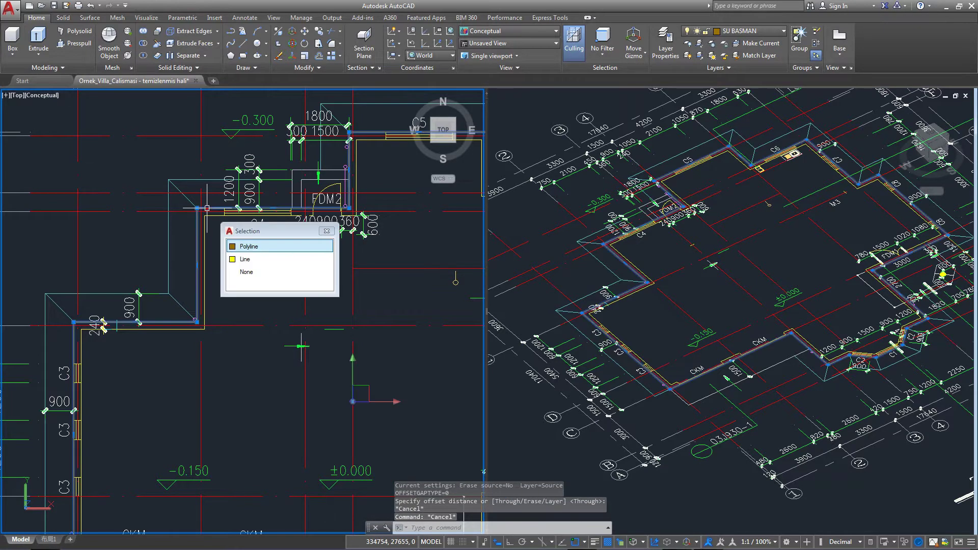
left_click(246, 248)
type("o")
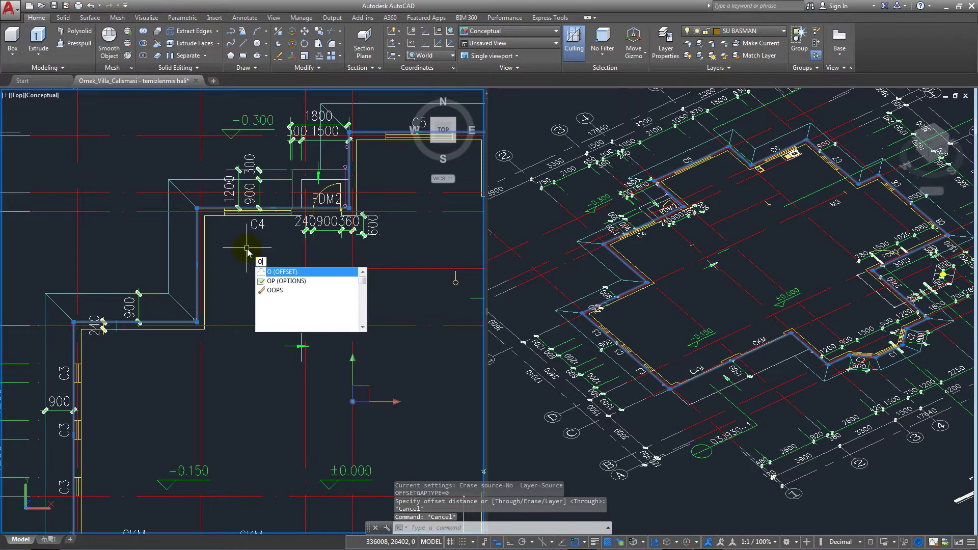
Offset the basement outline 100 units to the outer side and end the command.
key("Return")
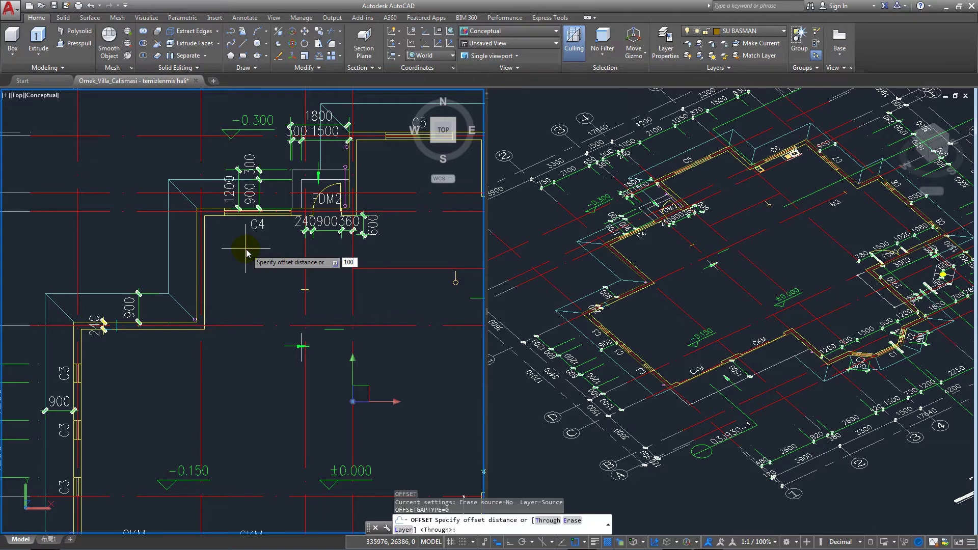
key("Return")
left_click(246, 210)
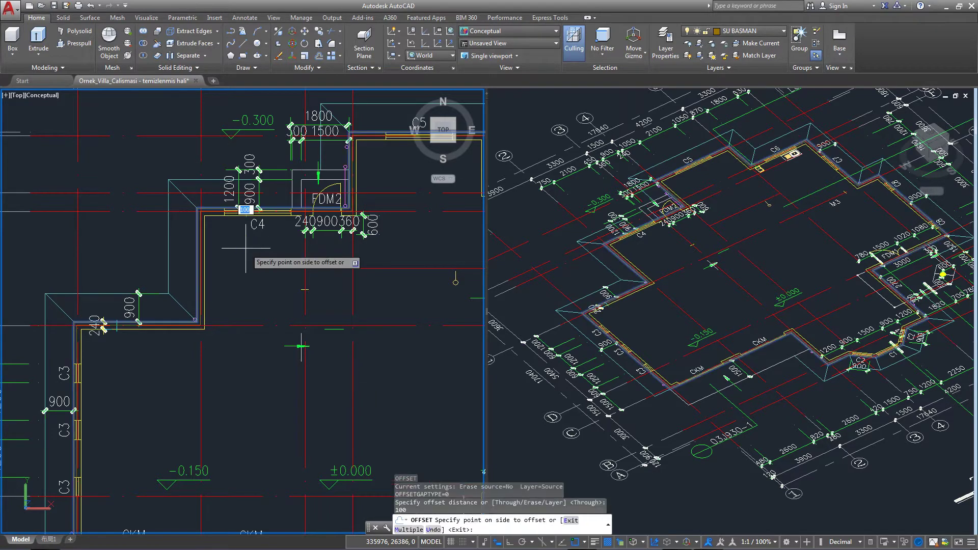
left_click(130, 183)
right_click(168, 175)
left_click(192, 181)
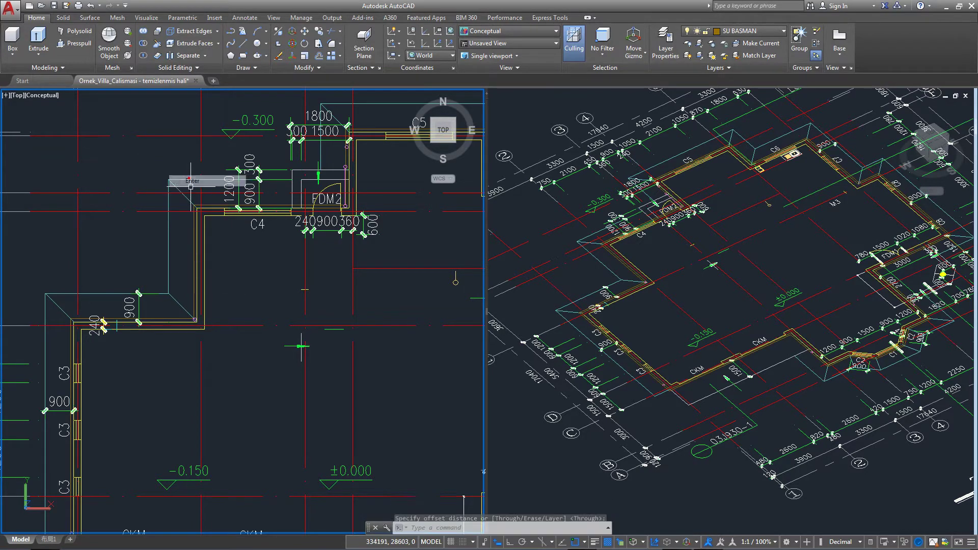
scroll(193, 199, "up", 2)
scroll(208, 185, "up", 3)
scroll(289, 220, "up", 1)
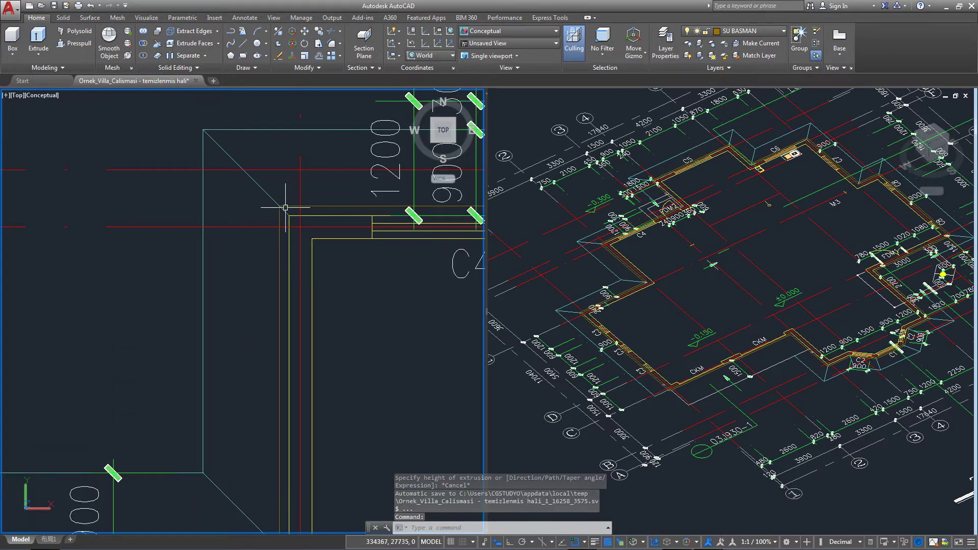
Zoom the 3D view in on the outline corner near C4.
key("Escape")
middle_click_drag(306, 255, 289, 248)
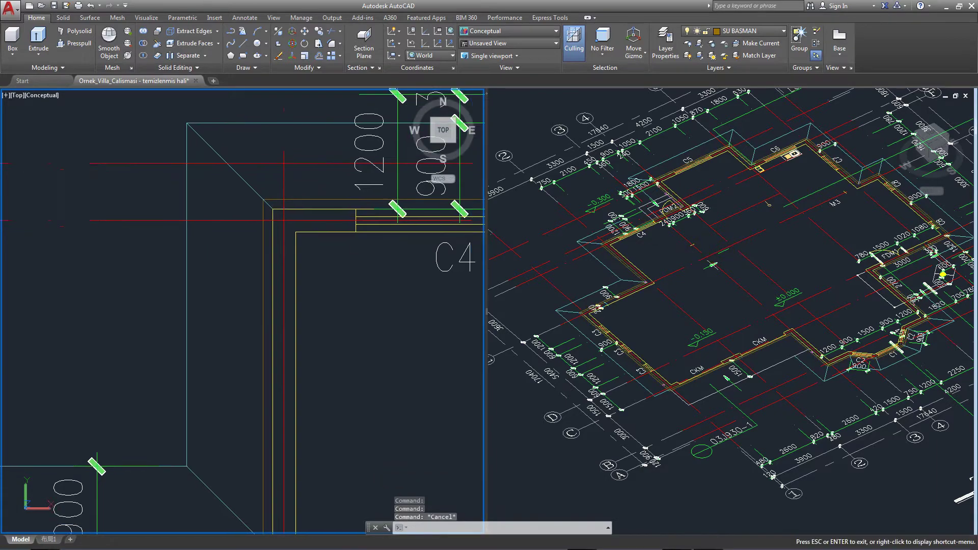
scroll(396, 216, "up", 2)
scroll(666, 273, "up", 5)
scroll(639, 266, "up", 2)
scroll(639, 266, "down", 8)
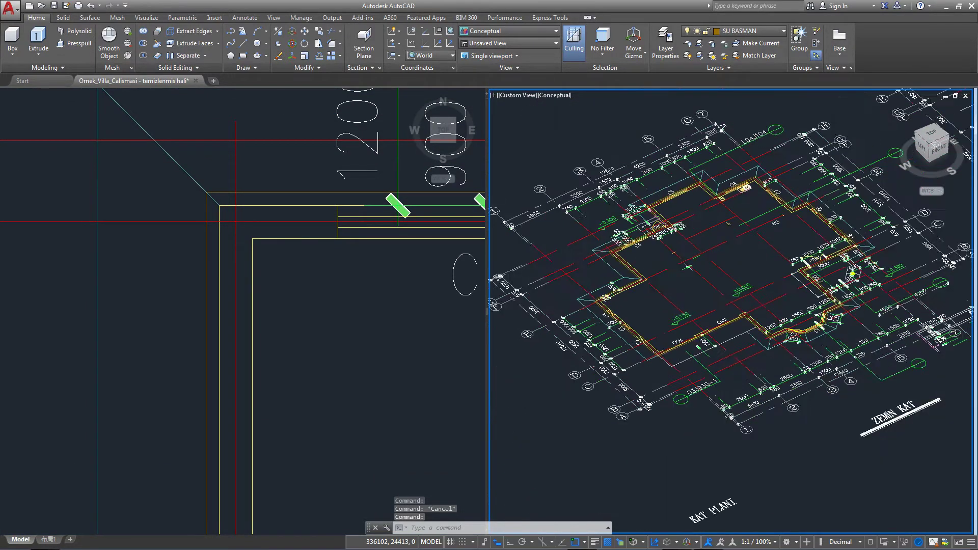
scroll(640, 267, "up", 1)
scroll(637, 267, "up", 2)
scroll(634, 267, "up", 3)
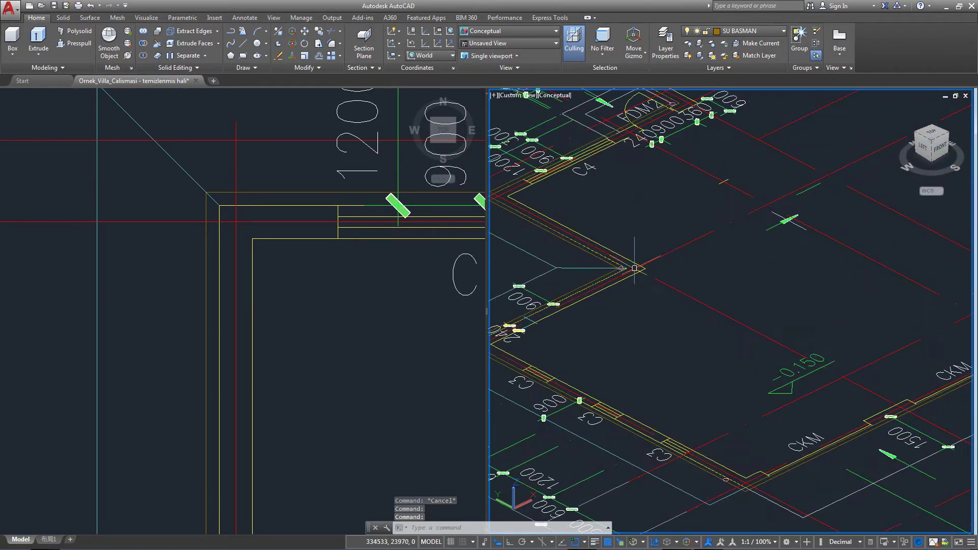
scroll(635, 268, "up", 3)
scroll(640, 273, "up", 1)
scroll(736, 294, "up", 2)
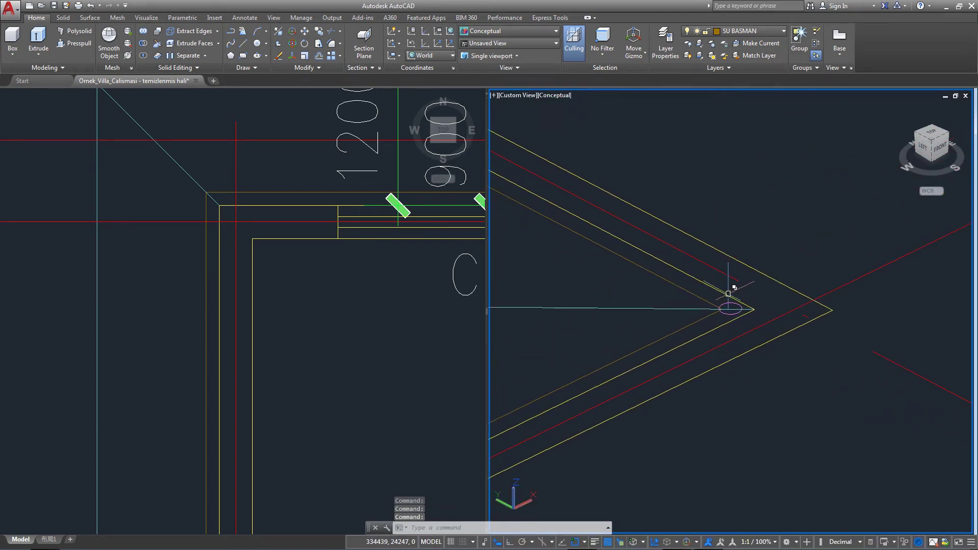
Try picking the C4 corner edge, cycling through the overlapping wall line and outline.
left_click(728, 294)
left_click(774, 331)
scroll(738, 304, "down", 1)
scroll(734, 300, "down", 1)
key("Escape")
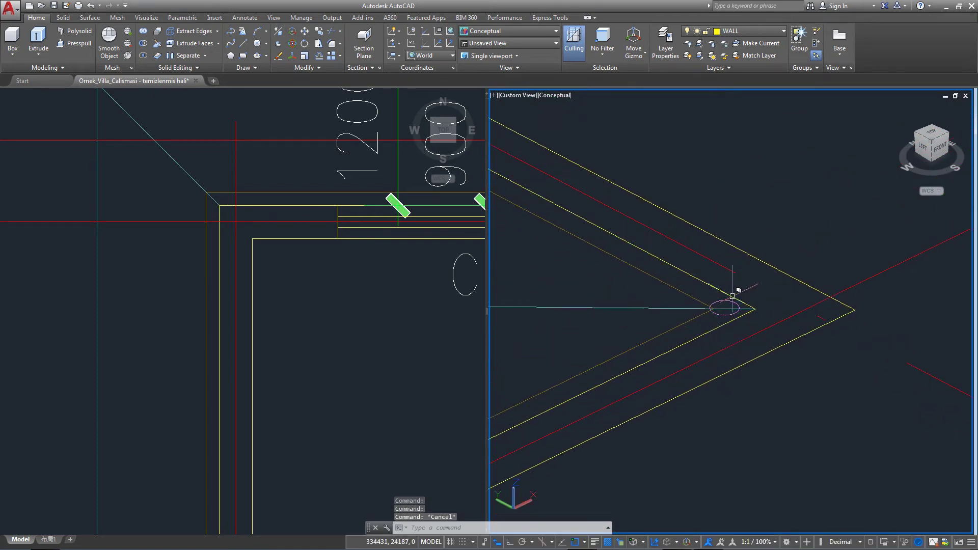
left_click(732, 295)
left_click(765, 332)
scroll(738, 310, "up", 1)
Select the outline polyline from the overlaps at another wall corner.
left_click(728, 295)
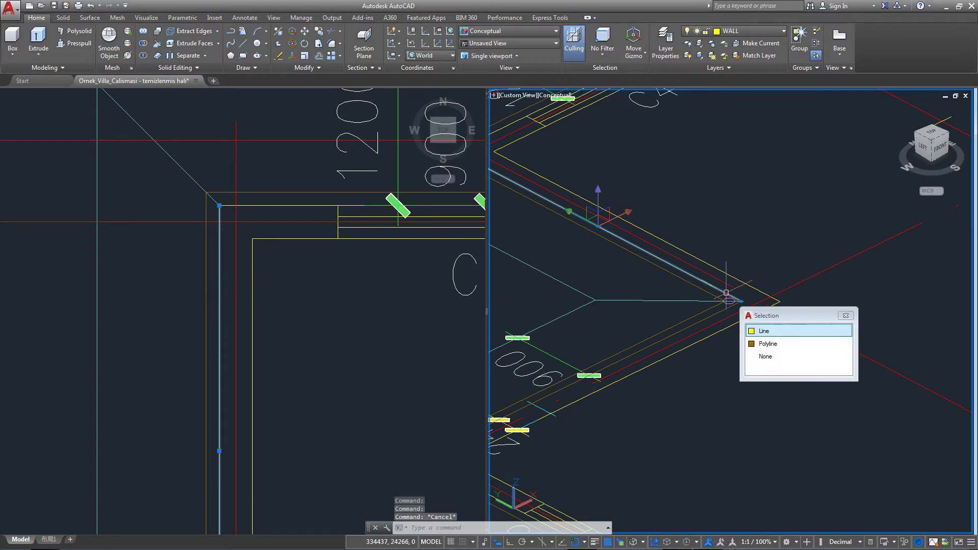
left_click(768, 344)
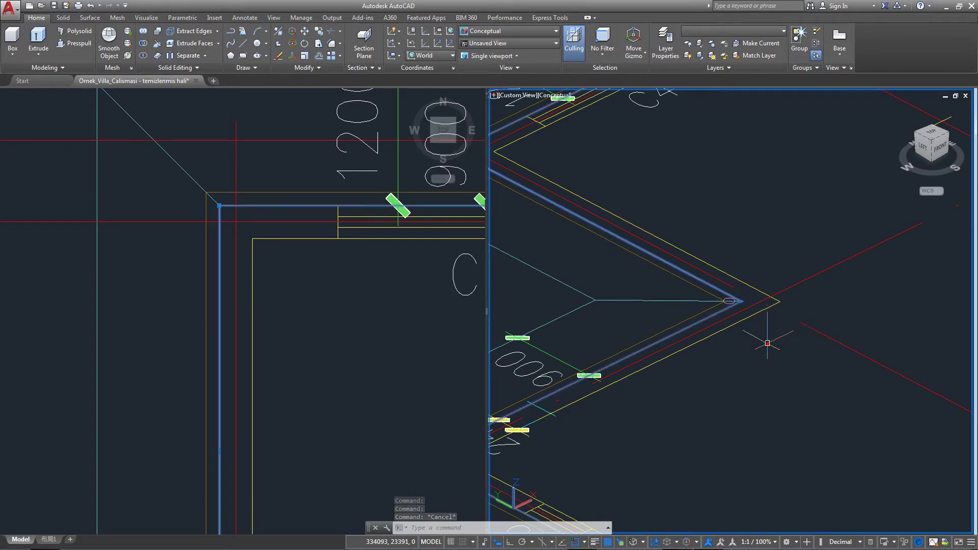
key("ctrl+z")
key("ctrl+z")
key("ctrl+z")
left_click(661, 300)
left_click(712, 352)
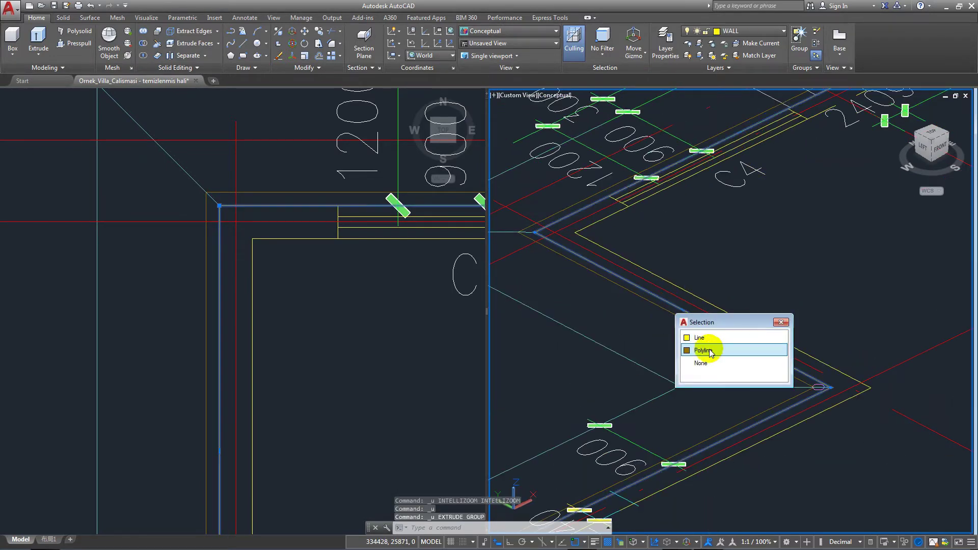
Extrude the basement outline polyline to a height of 450.
left_click(37, 59)
left_click(47, 72)
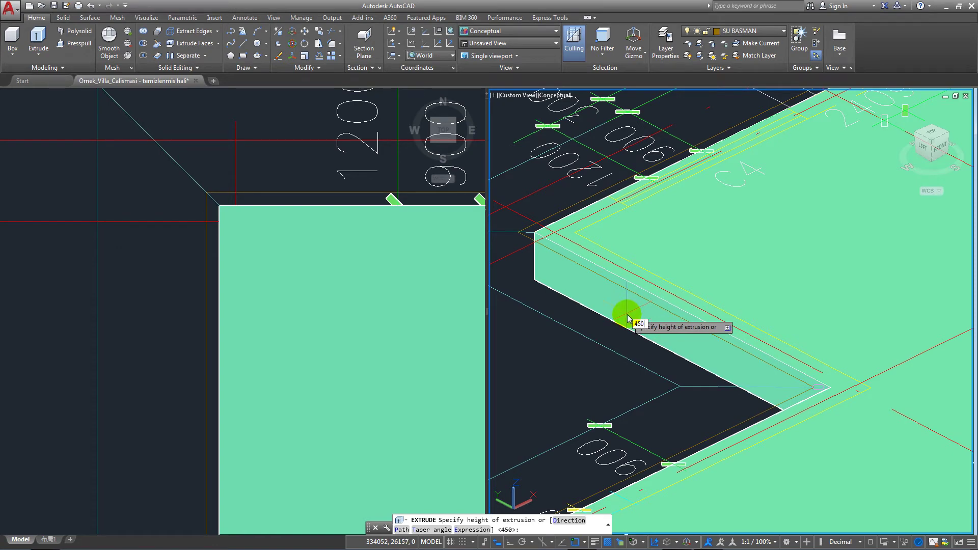
left_click(628, 319)
scroll(631, 324, "down", 2)
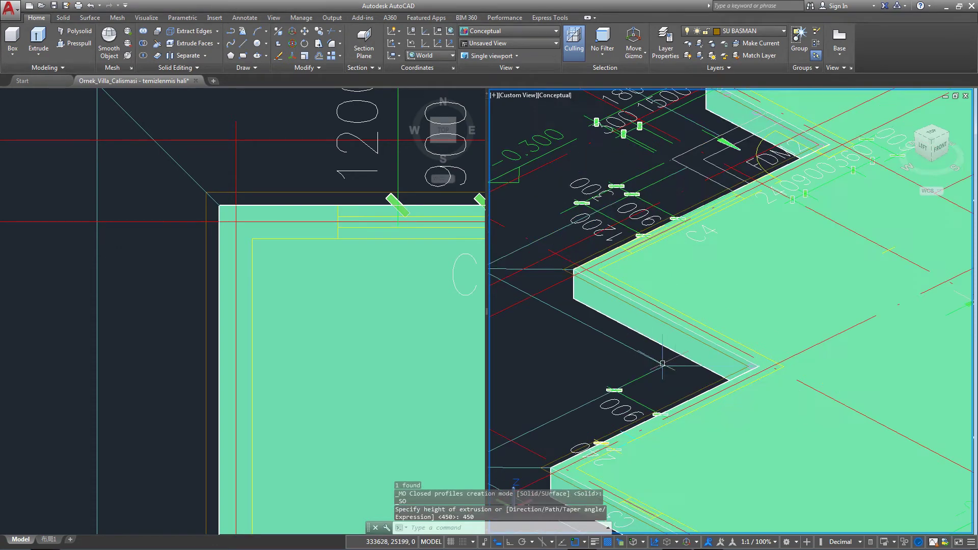
middle_click_drag(662, 363, 664, 309)
scroll(565, 360, "up", 1)
Move the extruded solid down by 150 units.
key("Escape")
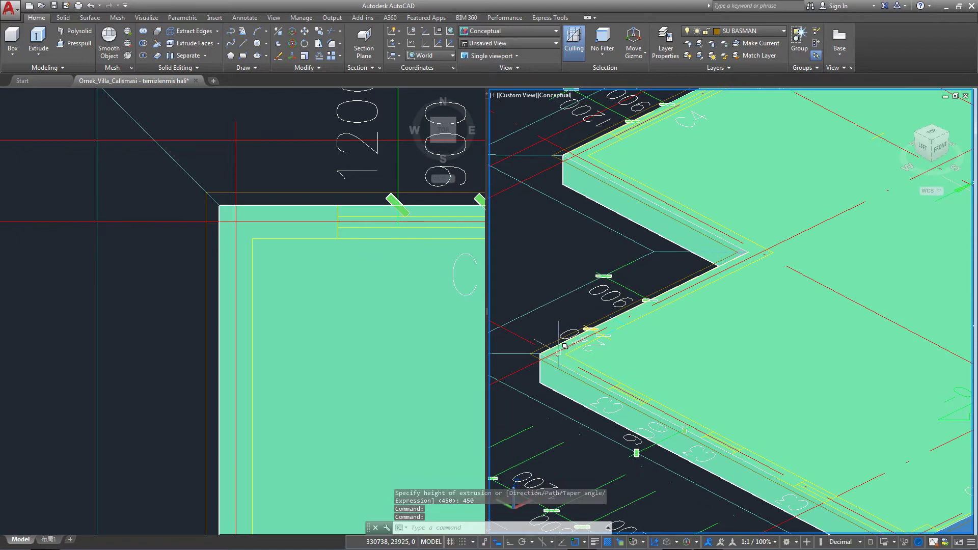
scroll(589, 351, "up", 1)
left_click(588, 357)
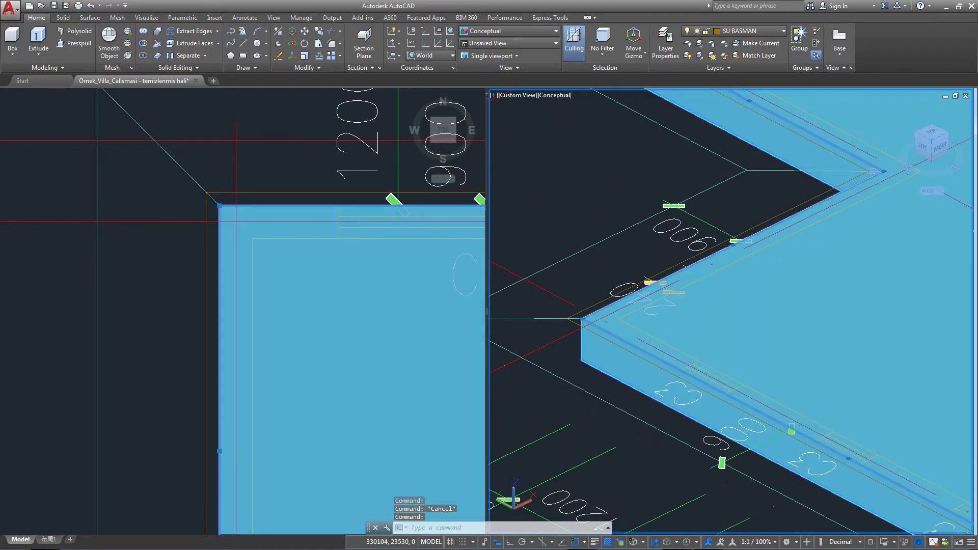
type("m")
key("Return")
left_click(573, 357)
type("150")
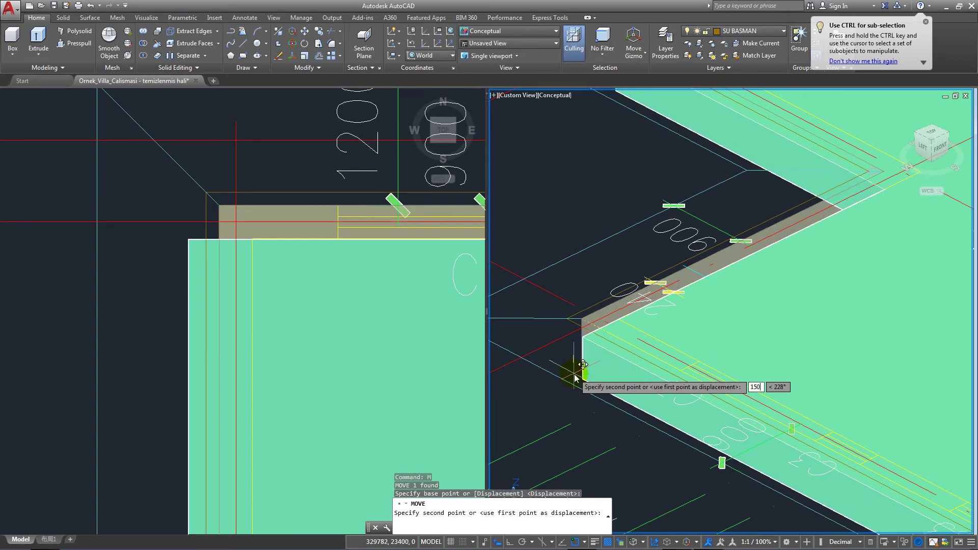
key("Return")
scroll(565, 324, "up", 5)
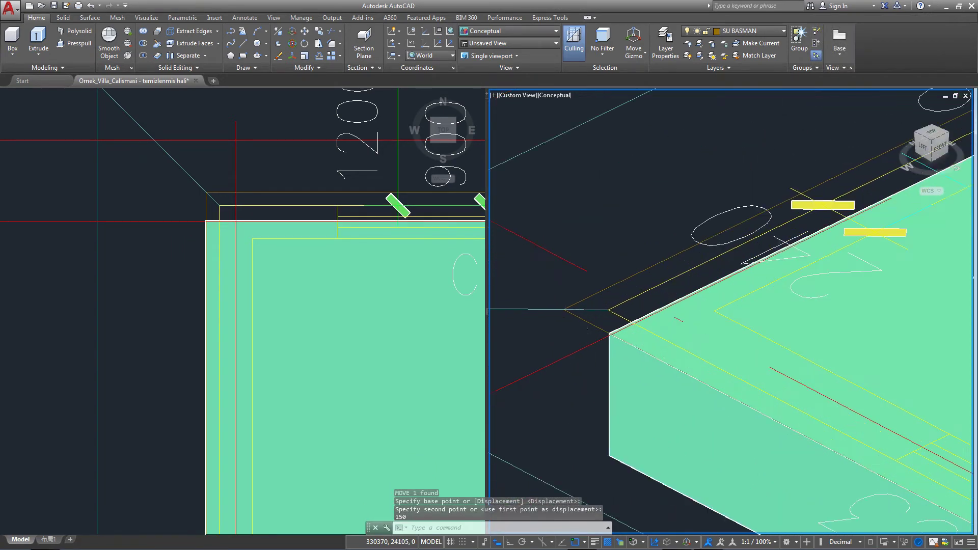
scroll(609, 281, "down", 2)
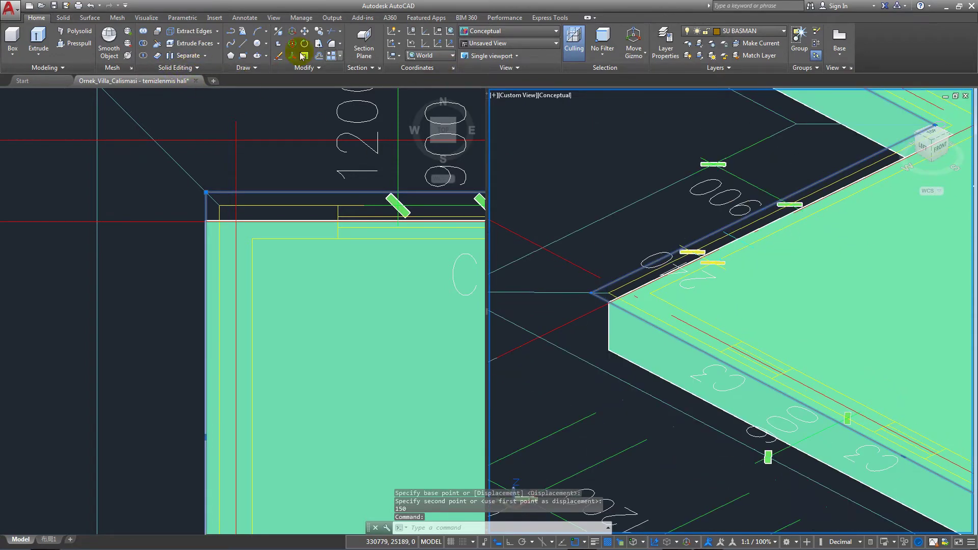
Extrude the other outline to height 150 and orbit to inspect the stacked slabs.
left_click(38, 38)
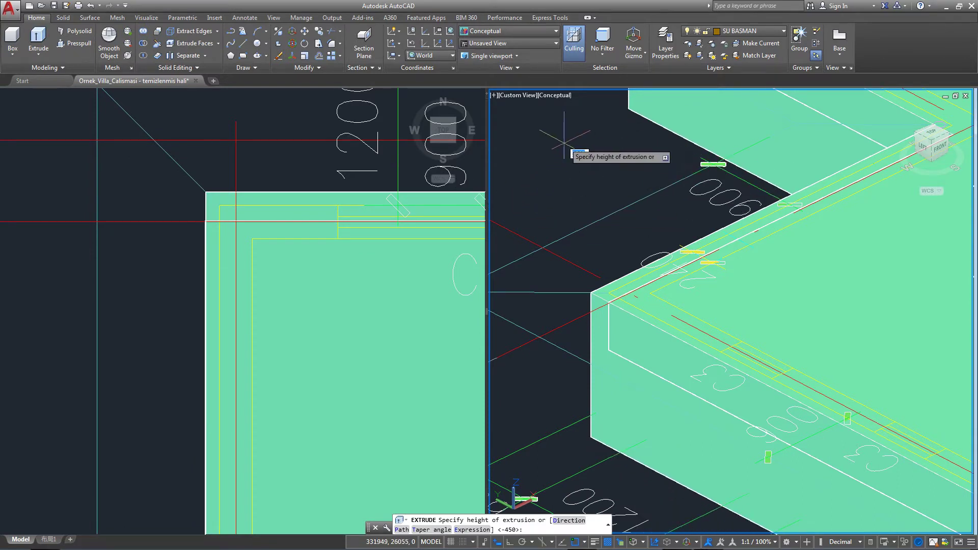
type("50")
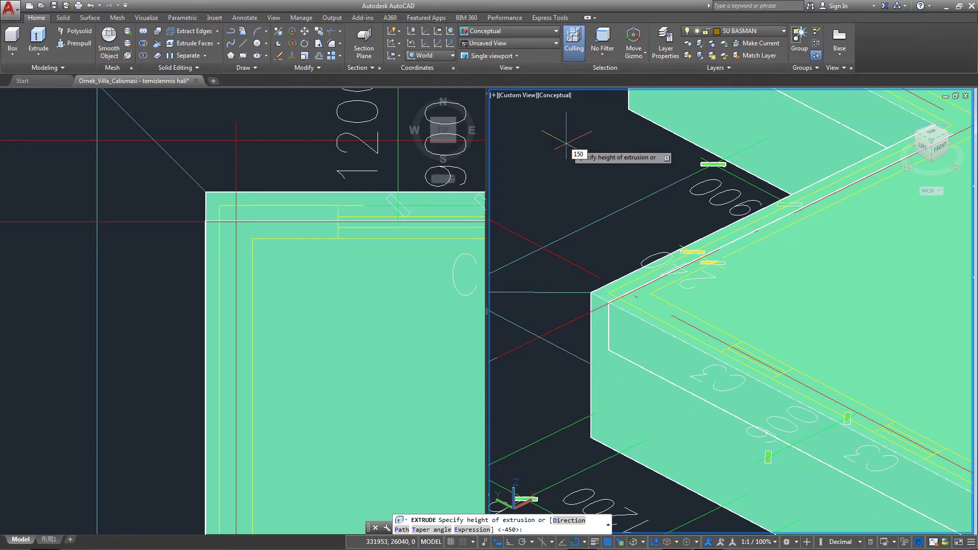
key("Return")
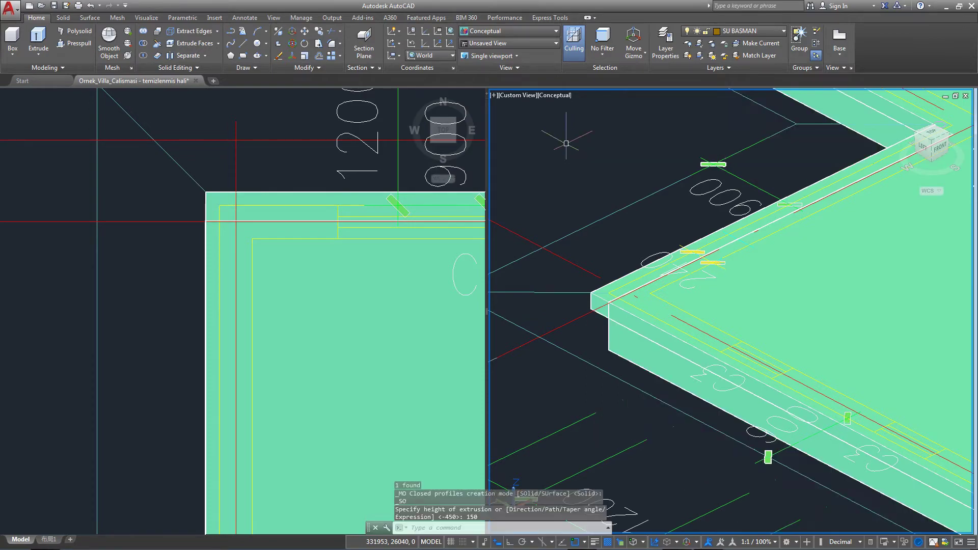
mouse_move(862, 328)
middle_mouse_down("shift")
mouse_move(811, 281)
mouse_move(650, 238)
middle_mouse_up("shift")
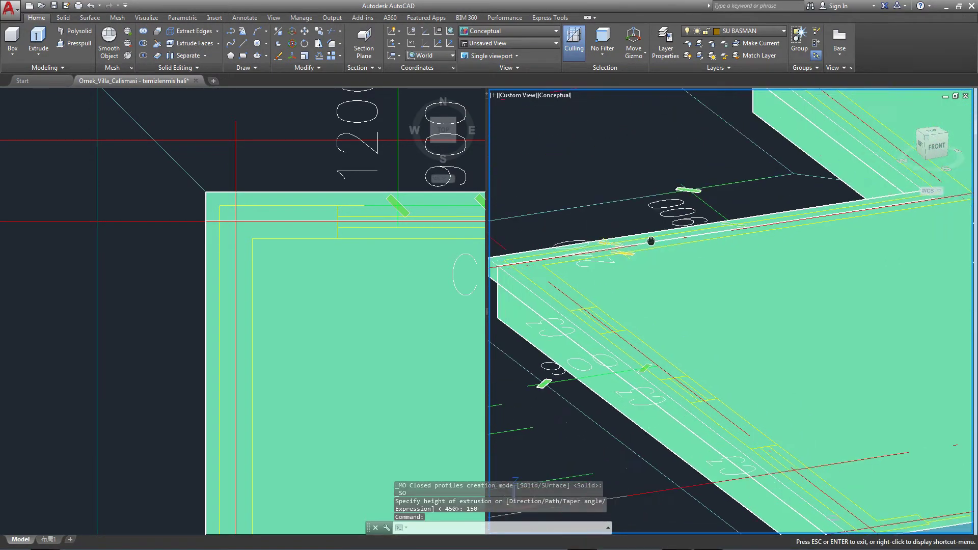
scroll(669, 262, "up", 2)
left_click(715, 270)
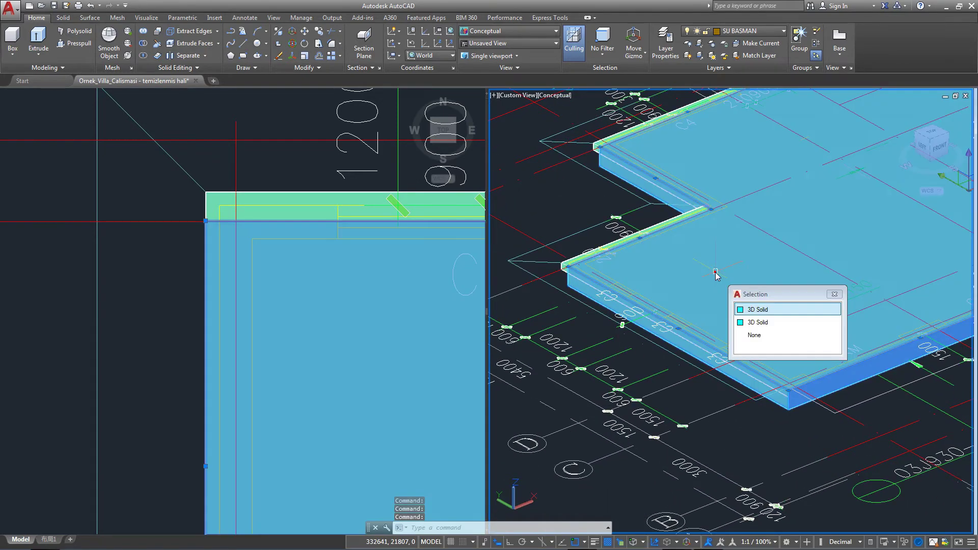
key("Escape")
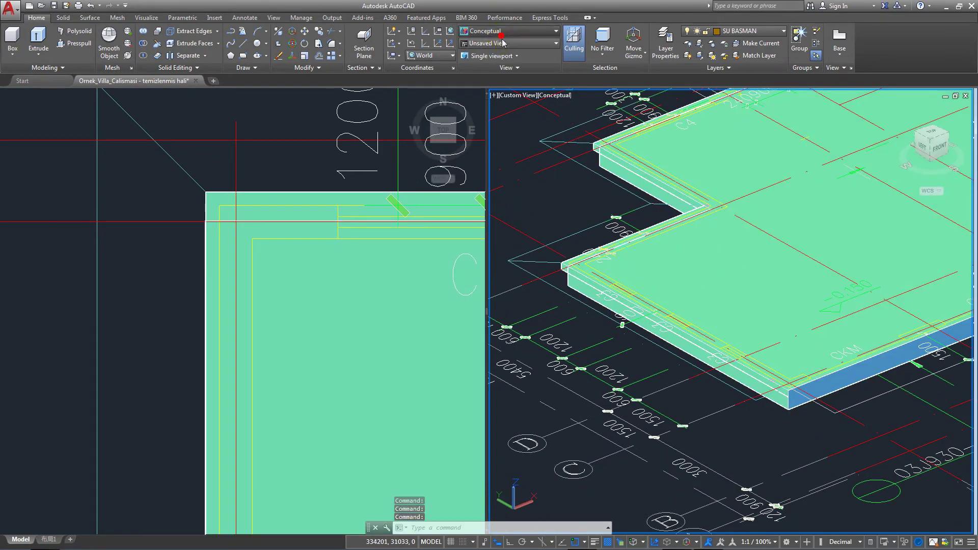
left_click(502, 31)
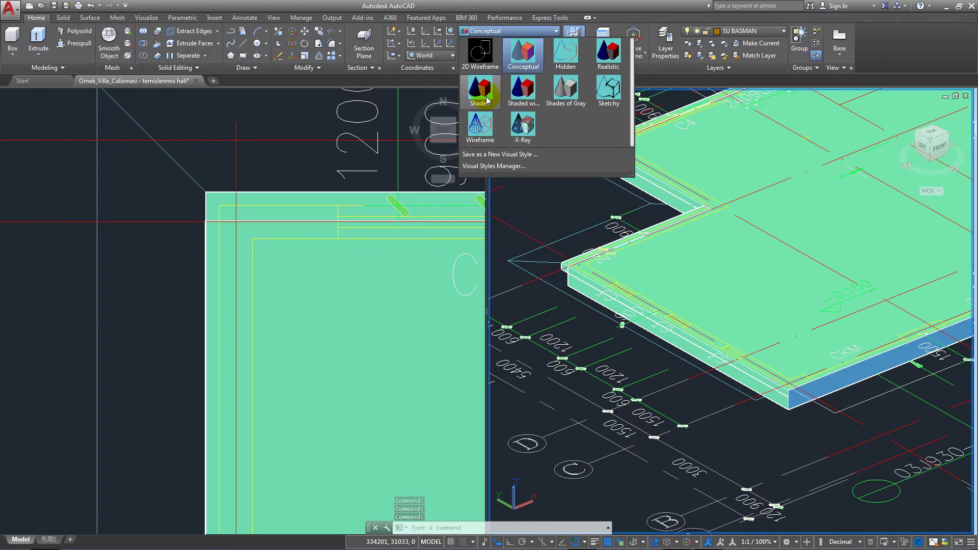
left_click(480, 87)
left_click(509, 37)
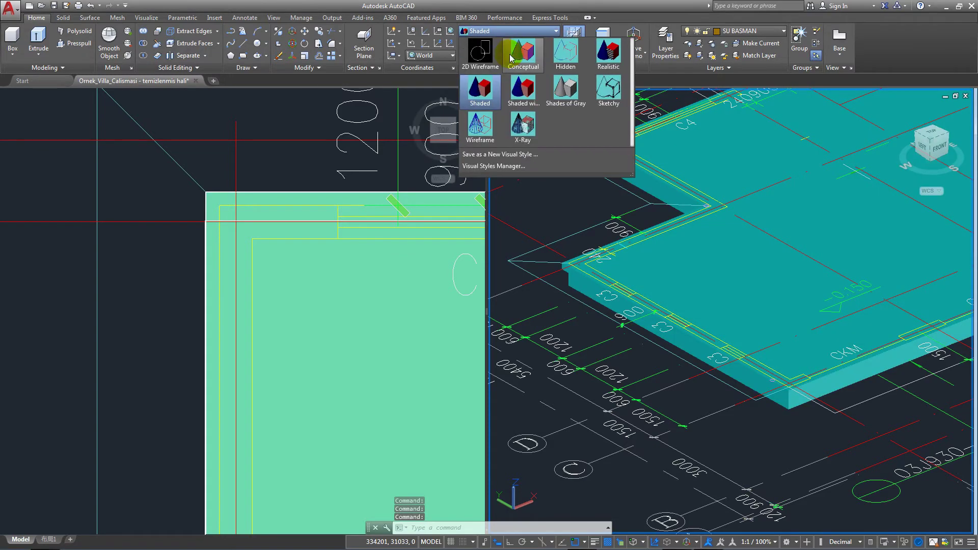
left_click(522, 60)
scroll(631, 196, "up", 2)
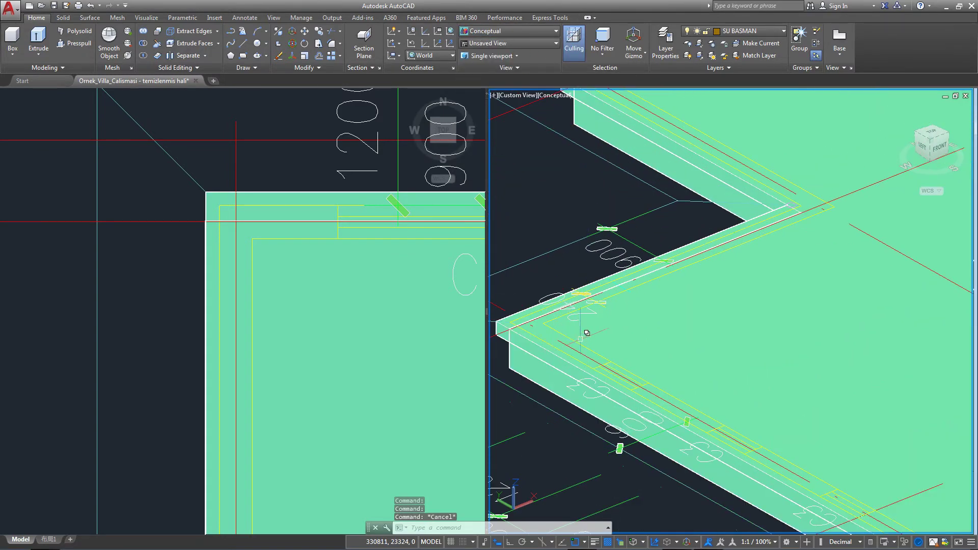
middle_click_drag(587, 333, 674, 329)
left_click(602, 328)
key("Escape")
scroll(591, 326, "up", 2)
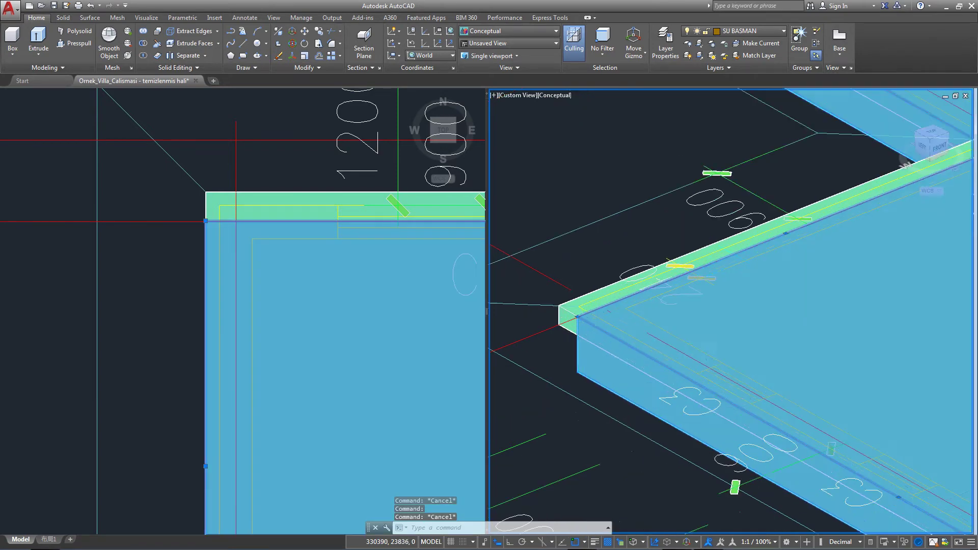
left_click(567, 313)
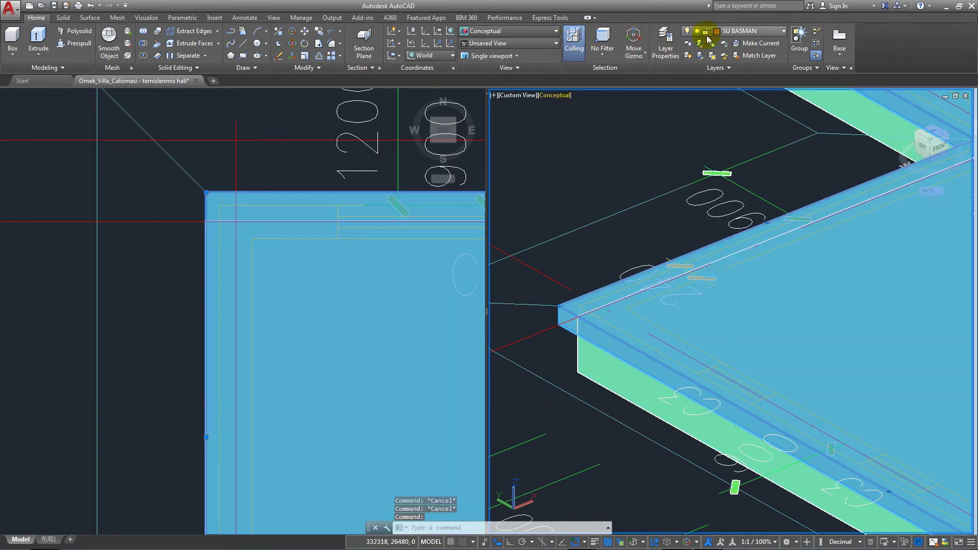
Reset the selected slab's colour to ByLayer in Properties.
right_click(789, 278)
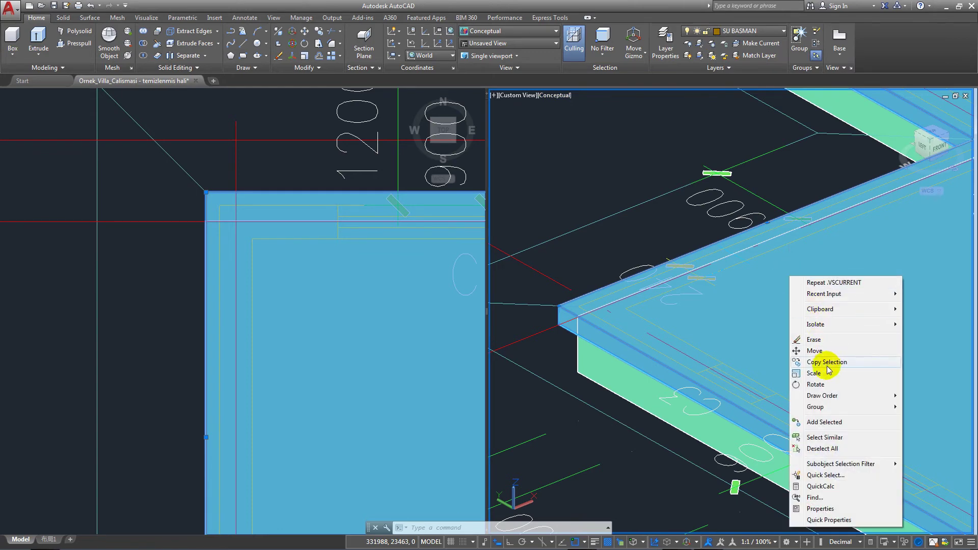
left_click(818, 509)
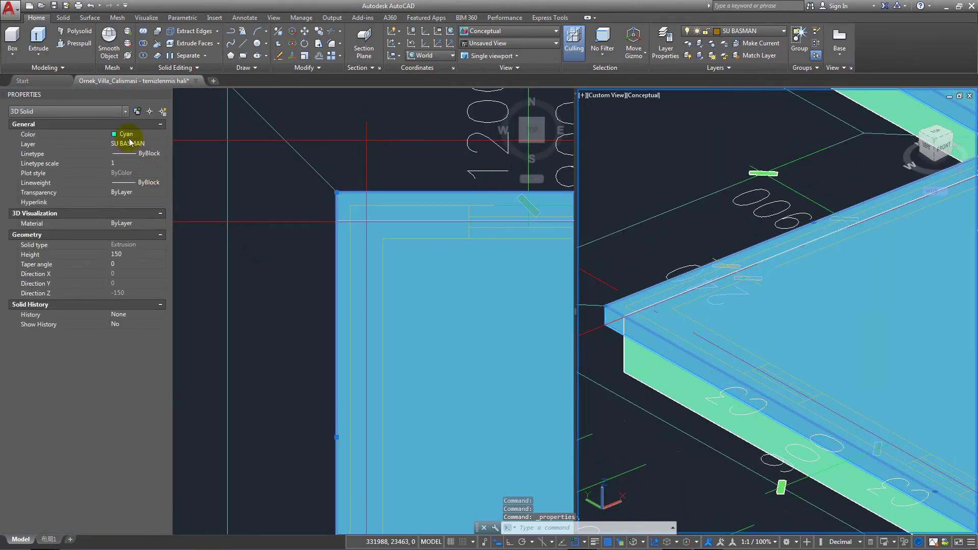
left_click(131, 134)
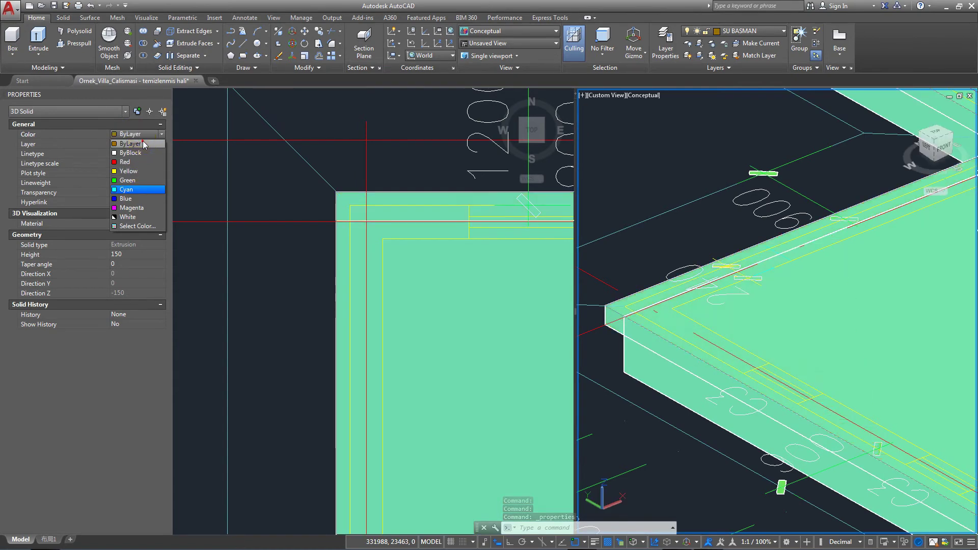
left_click(143, 143)
key("Escape")
Make the thick 450-high solid yellow.
left_click(655, 375)
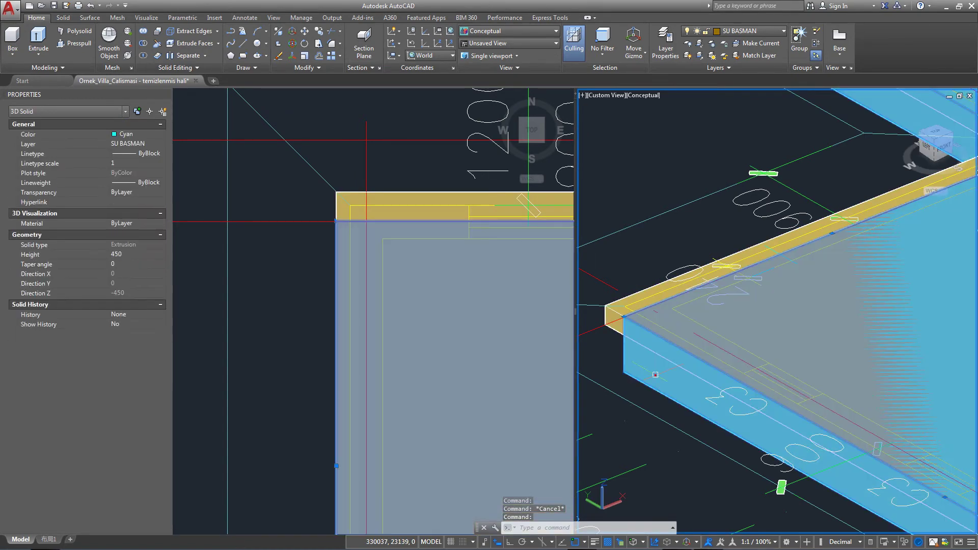
left_click(154, 136)
left_click(142, 143)
key("Escape")
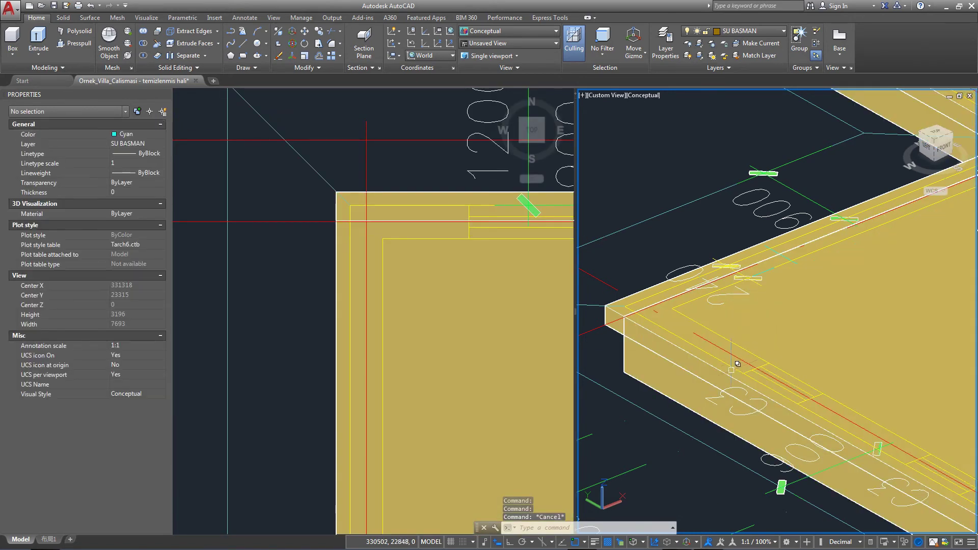
mouse_move(737, 364)
middle_mouse_down()
mouse_move(668, 314)
mouse_move(695, 309)
middle_mouse_up()
Set the thin 150-high slab's colour to cyan and orbit the view to compare.
left_click(300, 180)
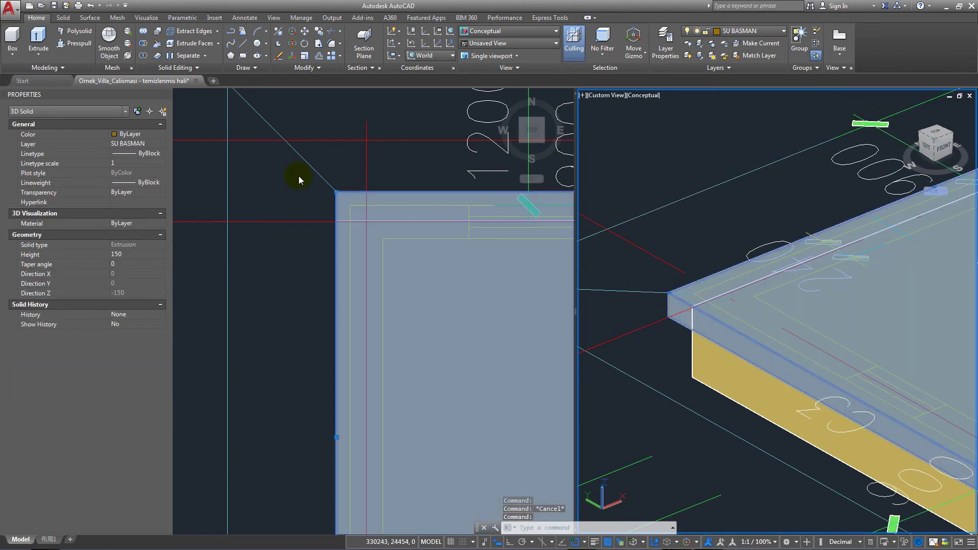
left_click(130, 137)
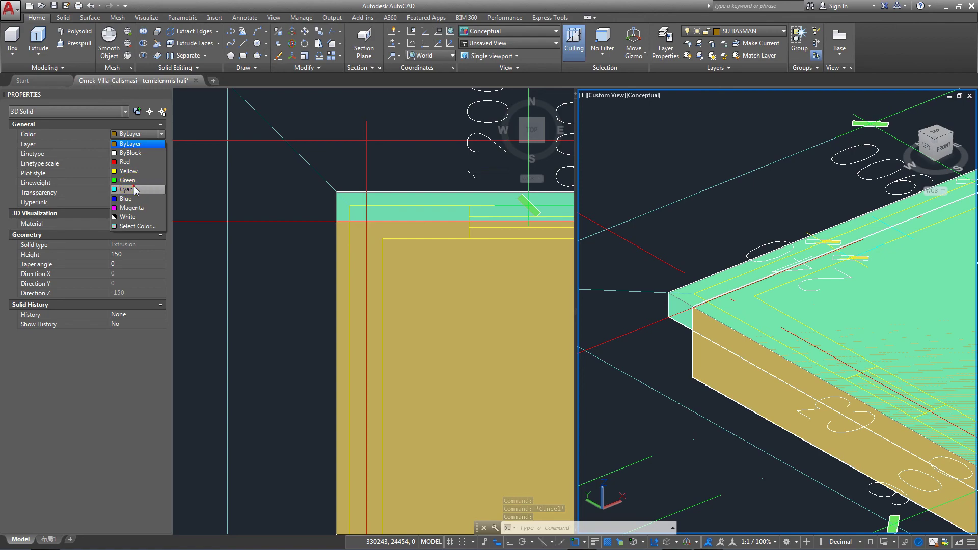
scroll(386, 188, "down", 2)
scroll(343, 163, "down", 2)
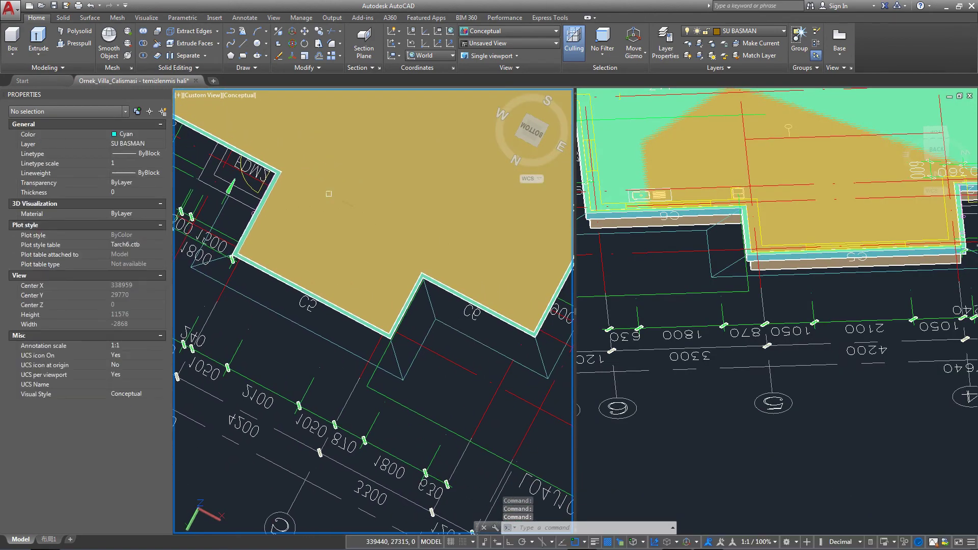
scroll(395, 276, "down", 2)
middle_click_drag(395, 276, 409, 278, "shift")
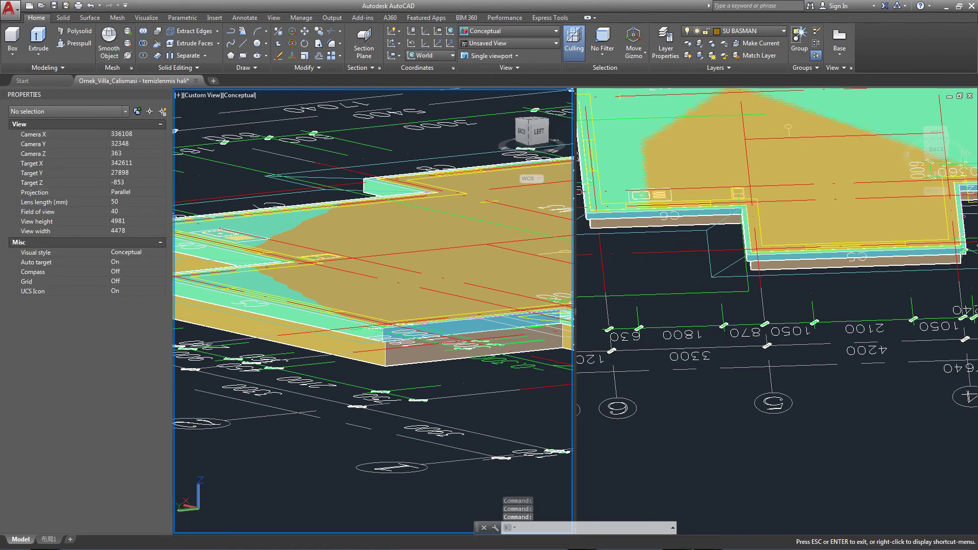
middle_click_drag(573, 245, 582, 346)
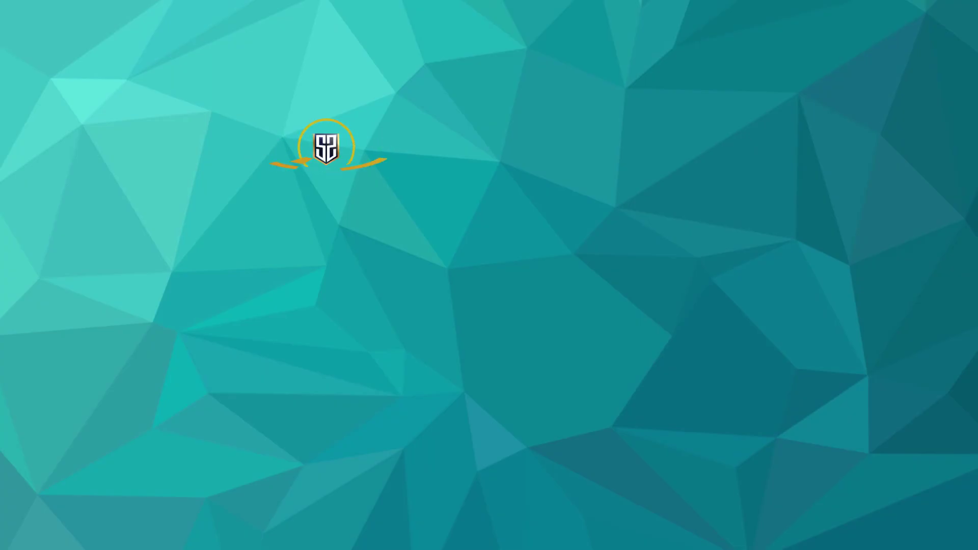